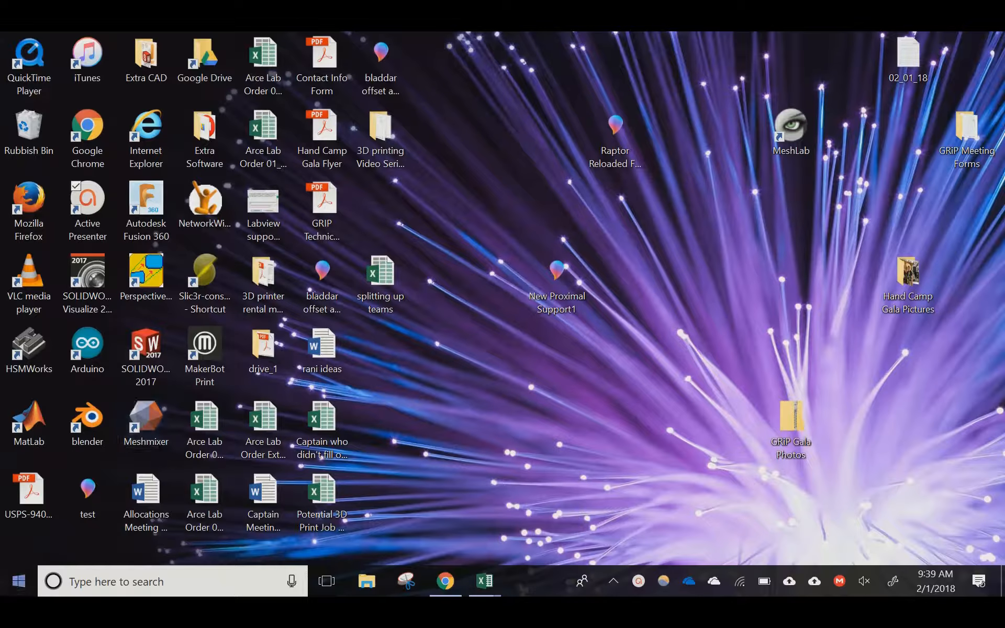
# Step: Launch Autodesk Meshmixer in a maximized window, skipping the offered update, and load the built-in bunny model
pyautogui.click(19, 581)
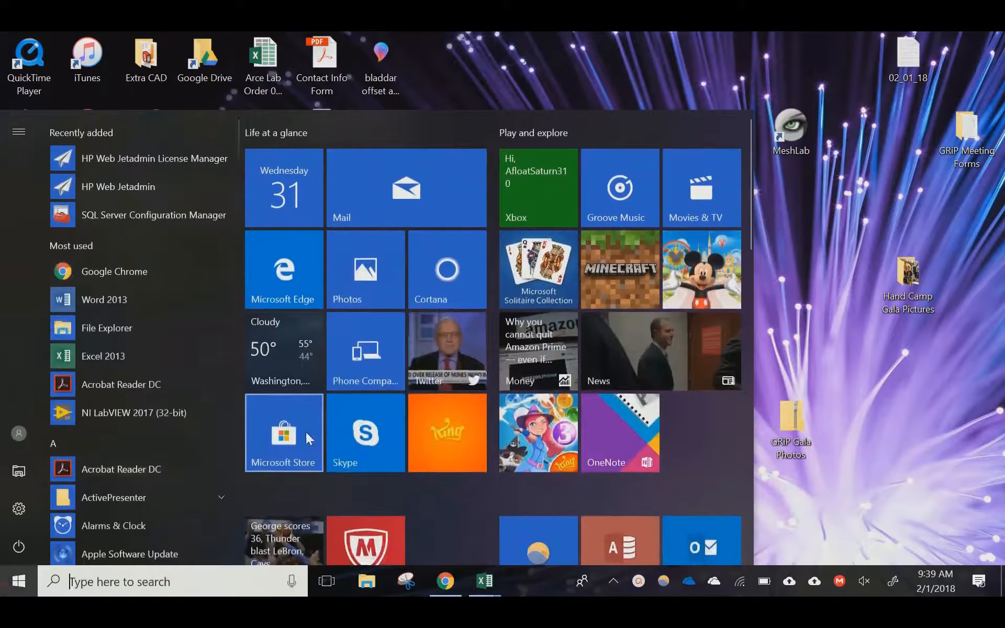
pyautogui.scroll(-8, 315, 429)
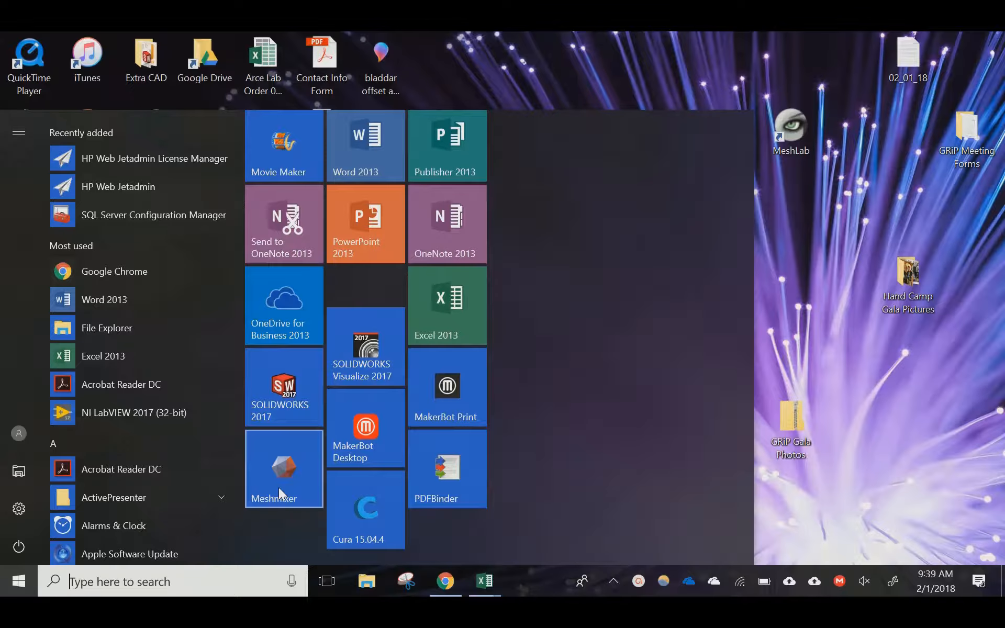
pyautogui.click(279, 489)
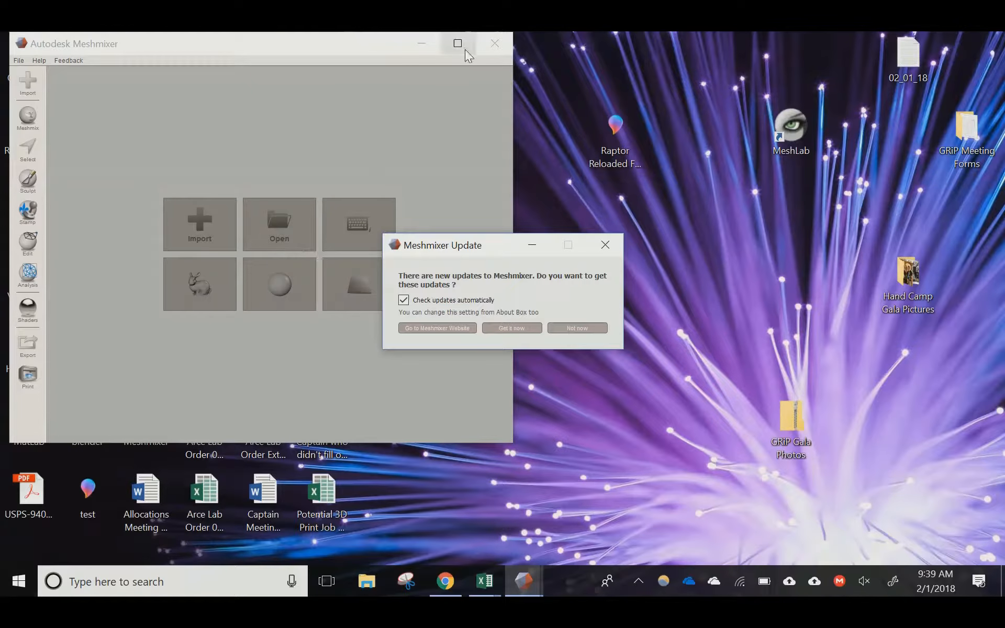
pyautogui.click(463, 48)
pyautogui.click(603, 239)
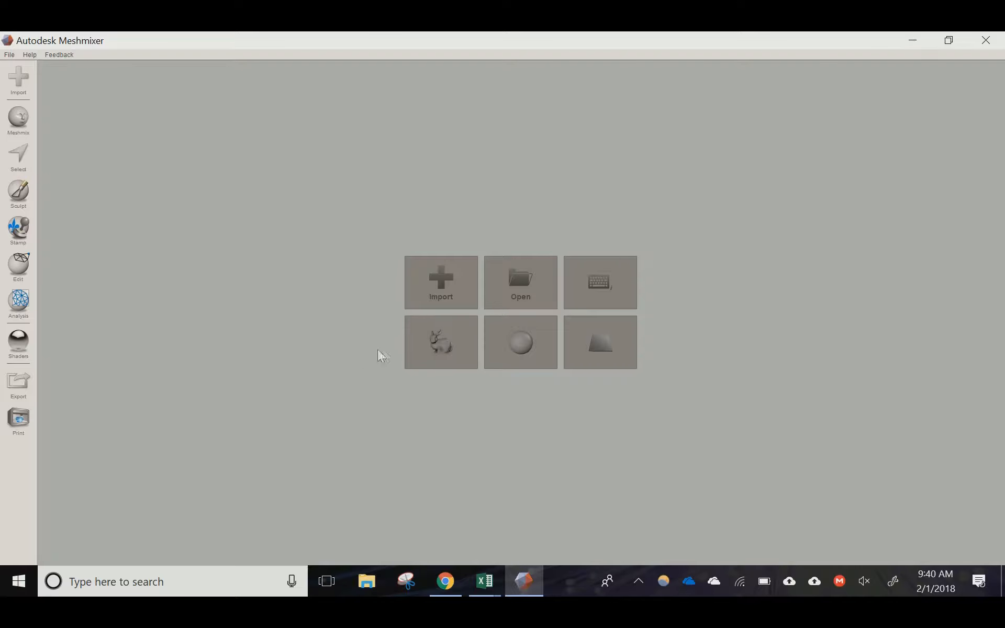
pyautogui.click(441, 346)
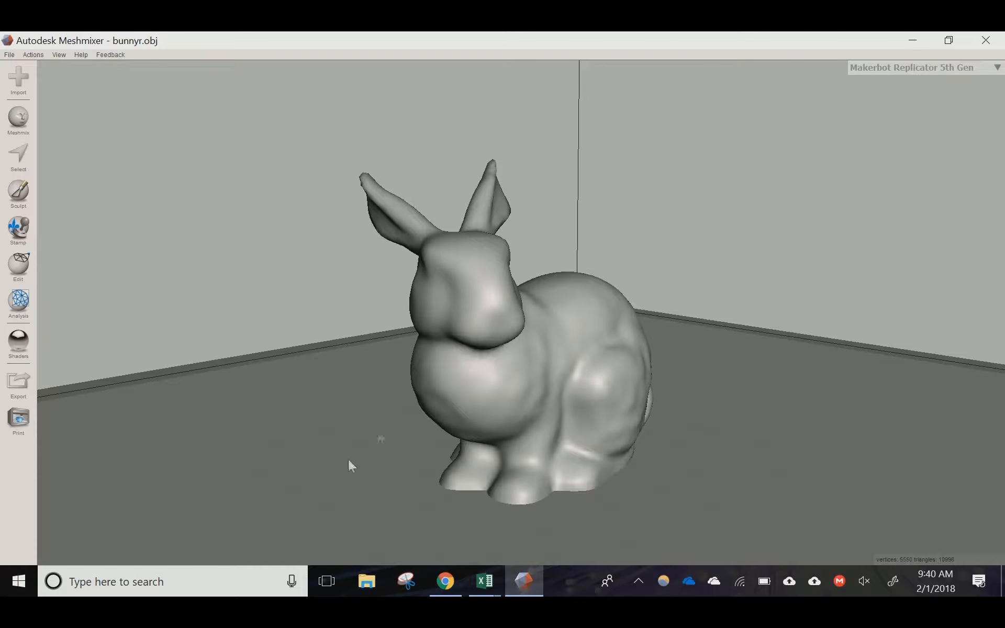
# Step: Hide the printer bed around the bunny and show it again
pyautogui.click(61, 57)
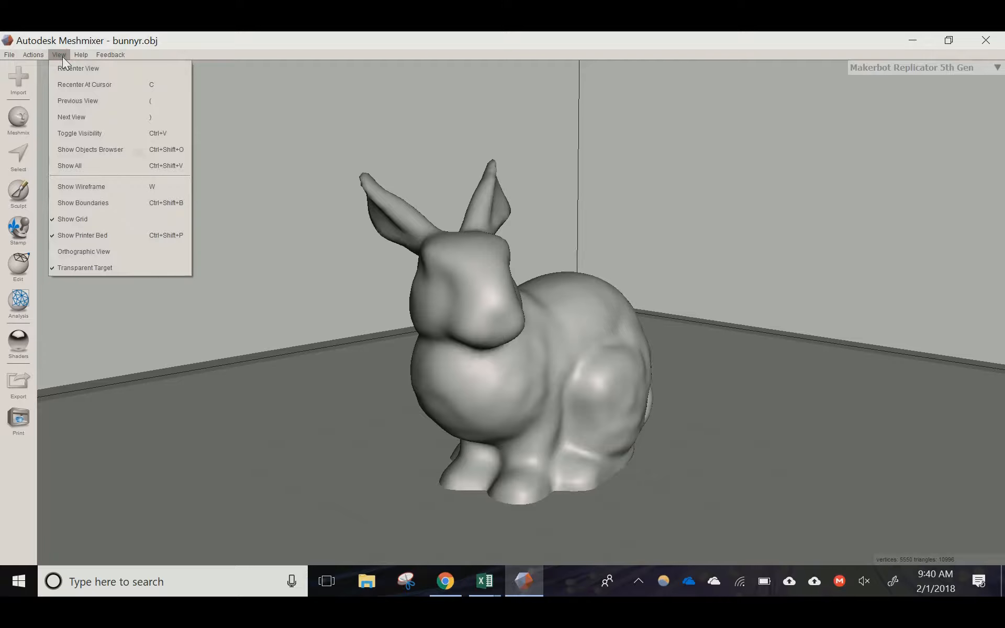
pyautogui.click(121, 237)
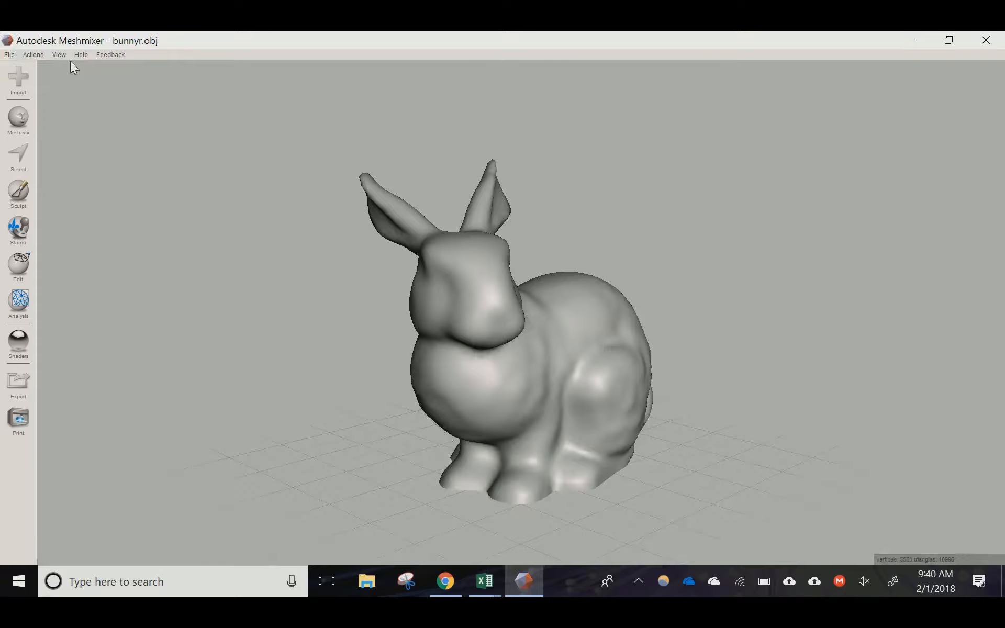
pyautogui.click(59, 55)
pyautogui.click(104, 240)
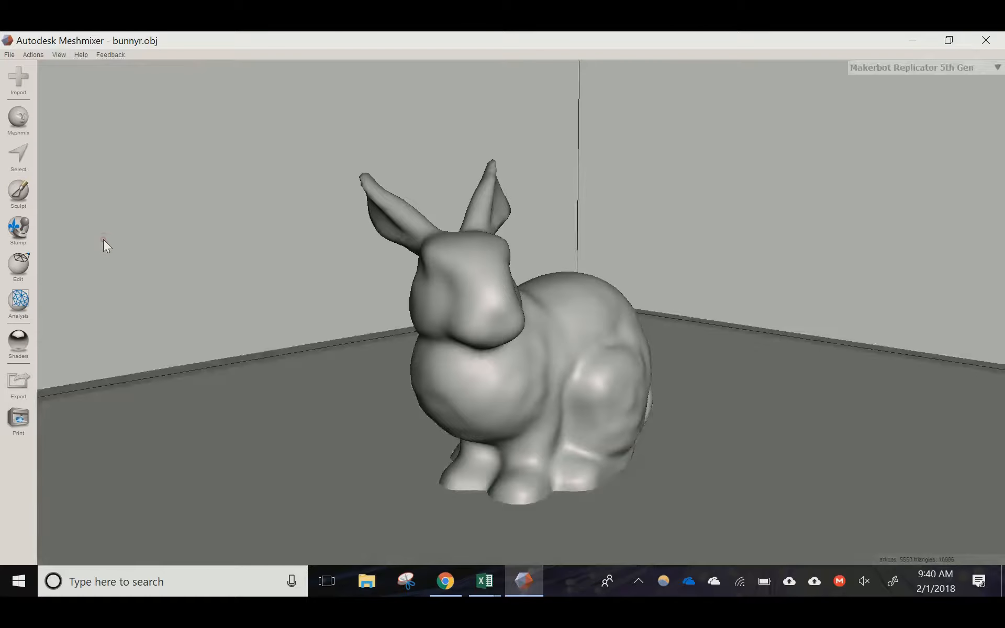
# Step: Turn the grid display off and back on
pyautogui.click(55, 55)
pyautogui.click(91, 215)
pyautogui.click(56, 55)
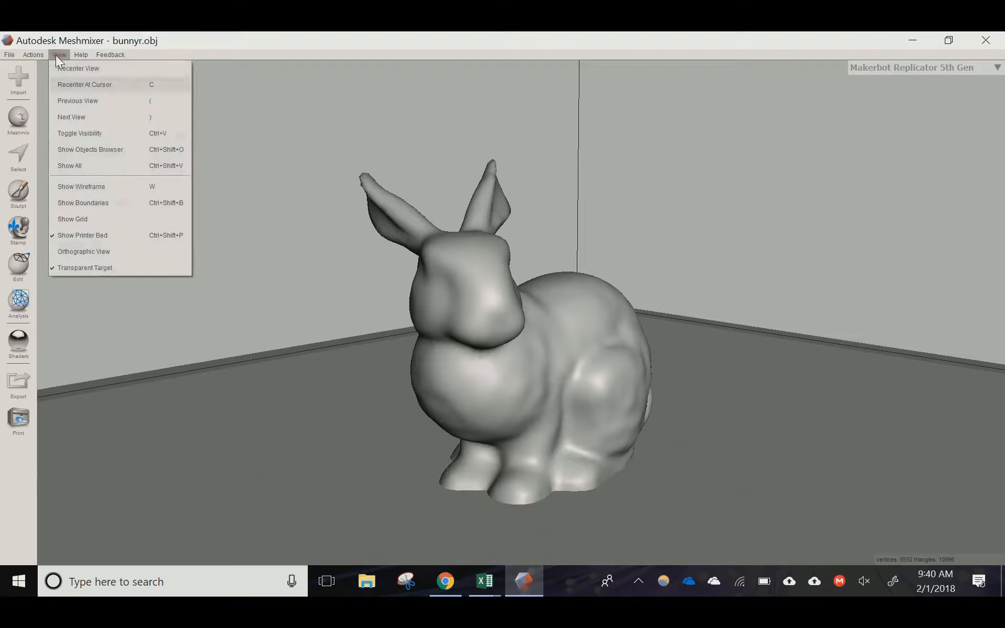
pyautogui.click(114, 223)
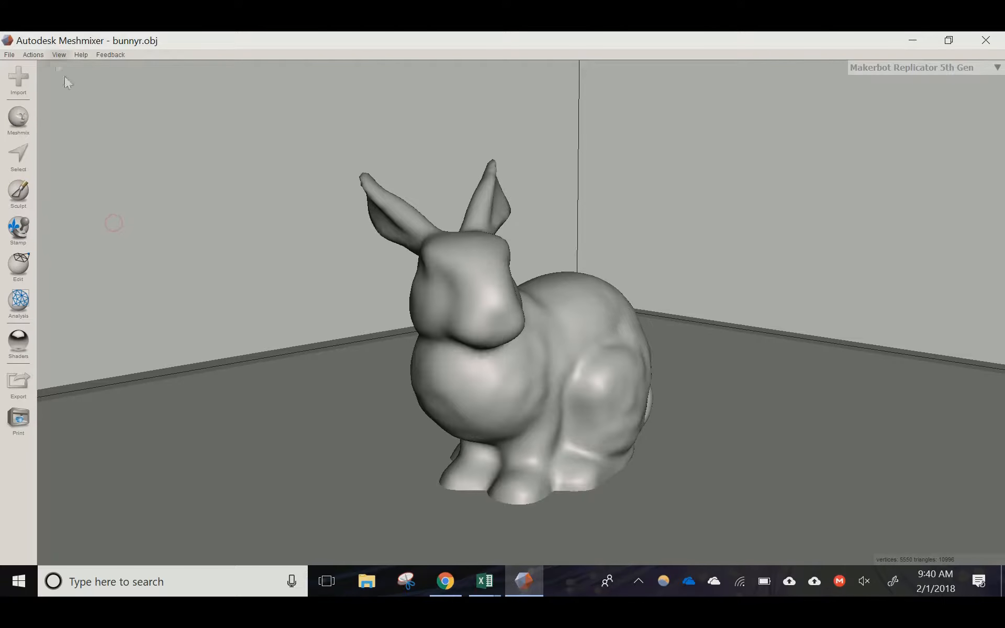
# Step: Show the bunny's wireframe, examine the mesh triangles around its head up close, and hide the wireframe again
pyautogui.click(59, 54)
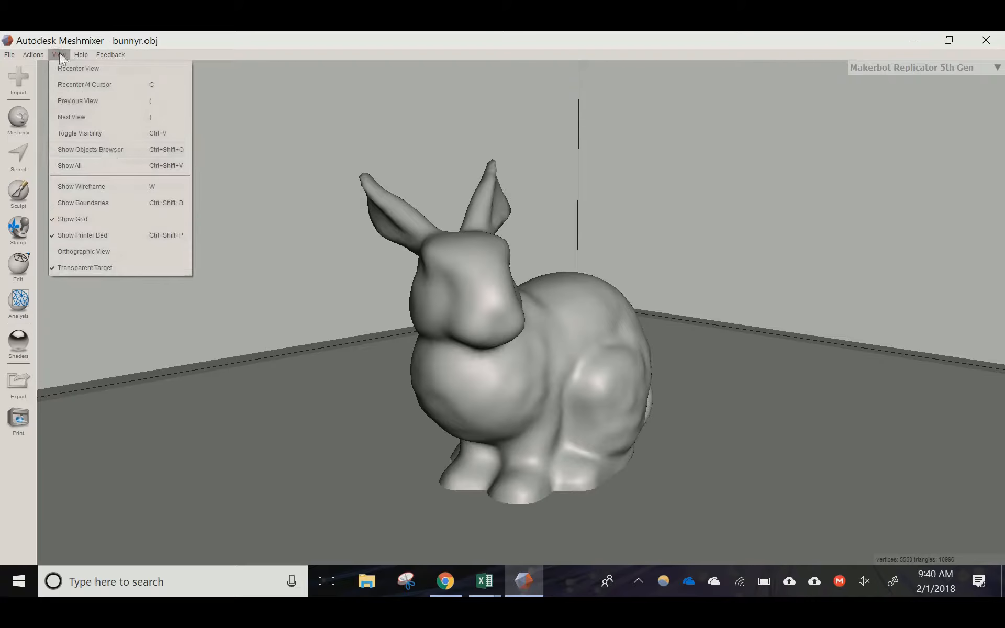
pyautogui.click(162, 187)
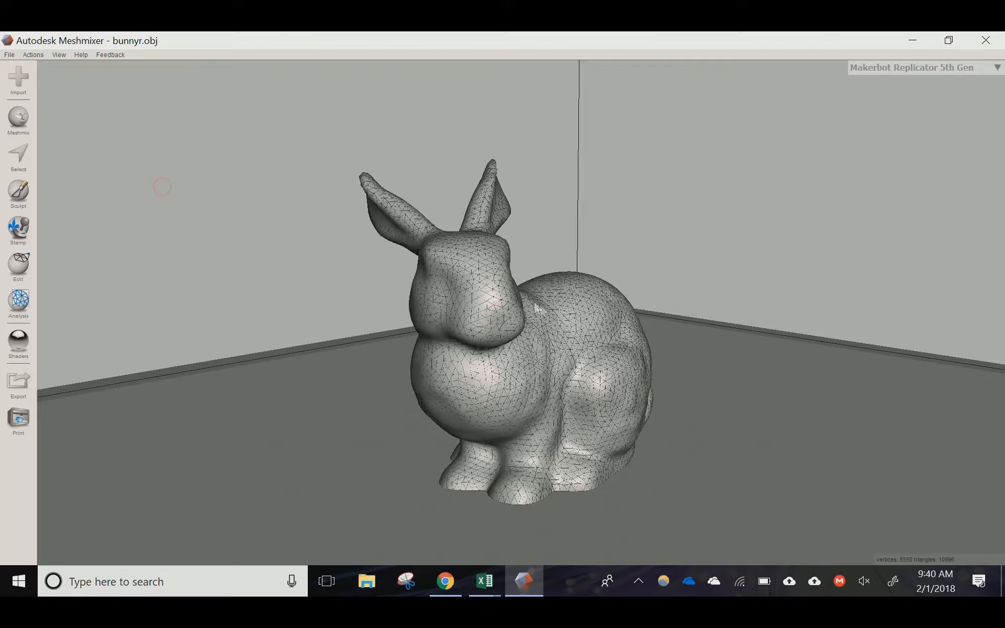
pyautogui.scroll(10, 521, 415)
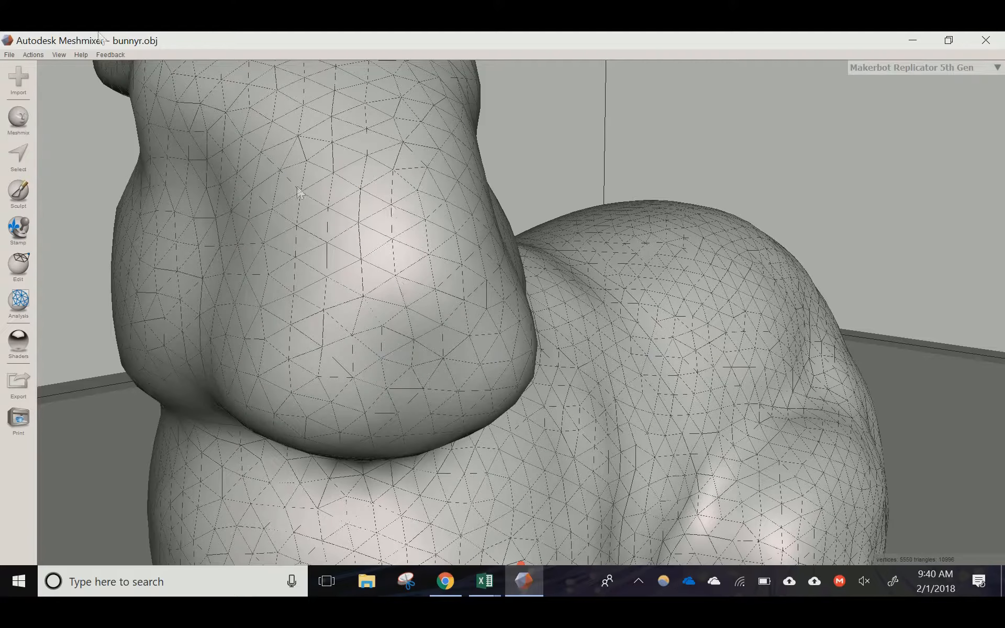
pyautogui.click(57, 58)
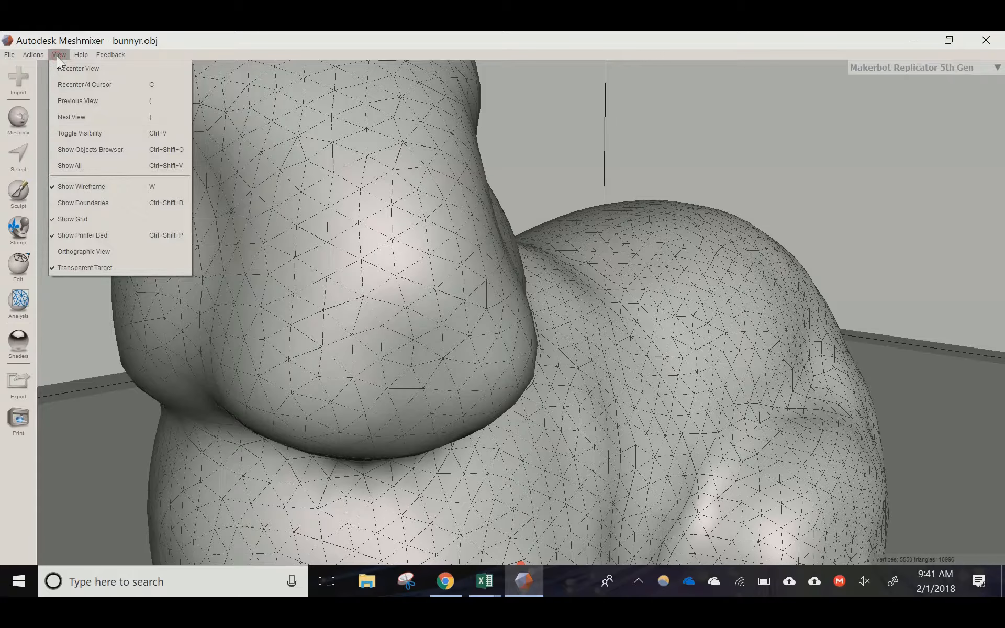
pyautogui.click(112, 184)
pyautogui.scroll(-5, 436, 319)
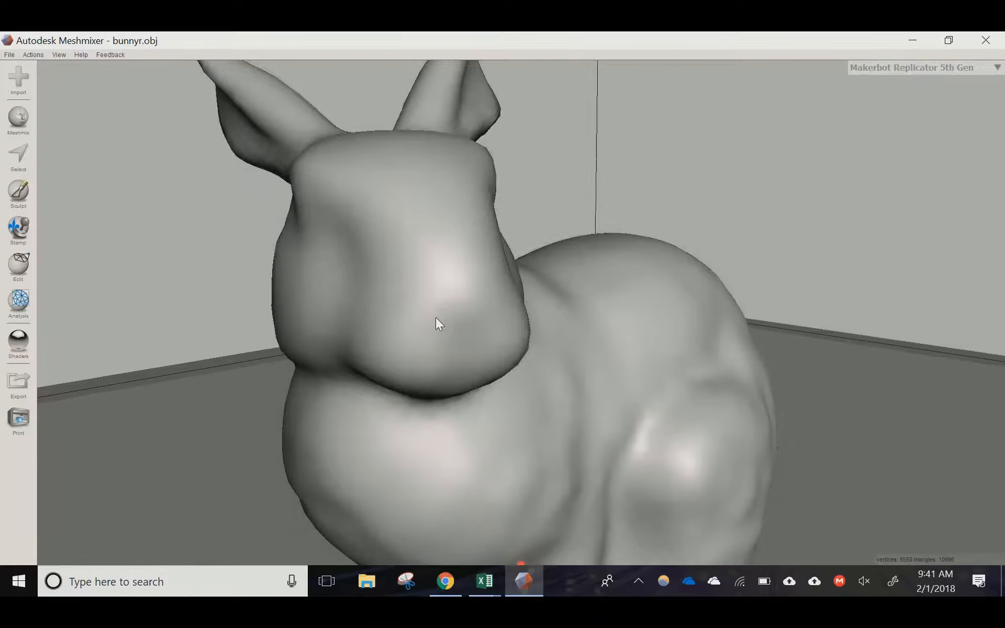
pyautogui.scroll(-3, 436, 317)
pyautogui.scroll(4, 570, 388)
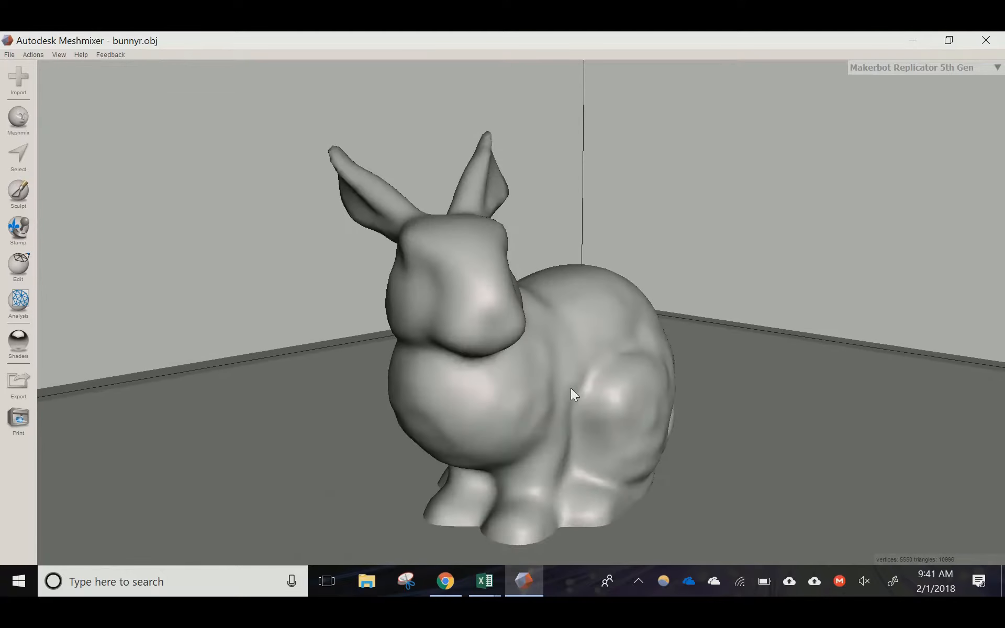
pyautogui.scroll(-1, 571, 388)
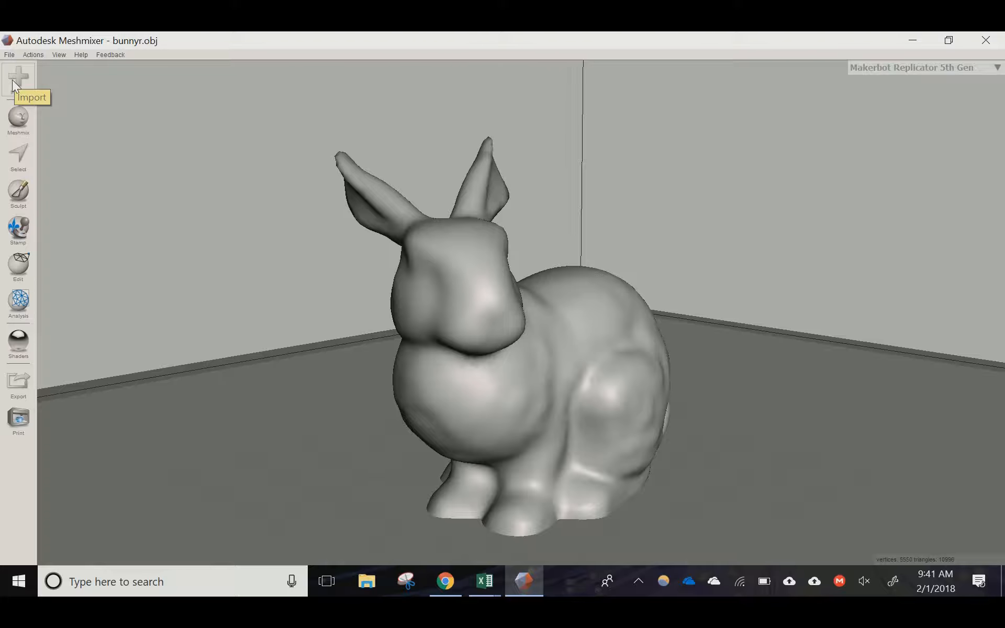
pyautogui.click(23, 73)
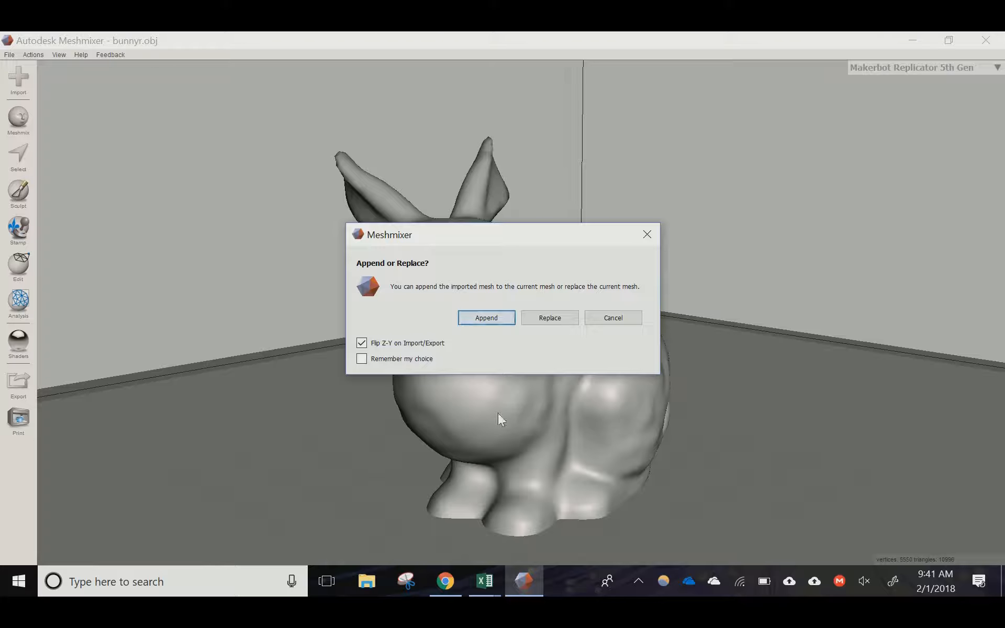
pyautogui.click(483, 321)
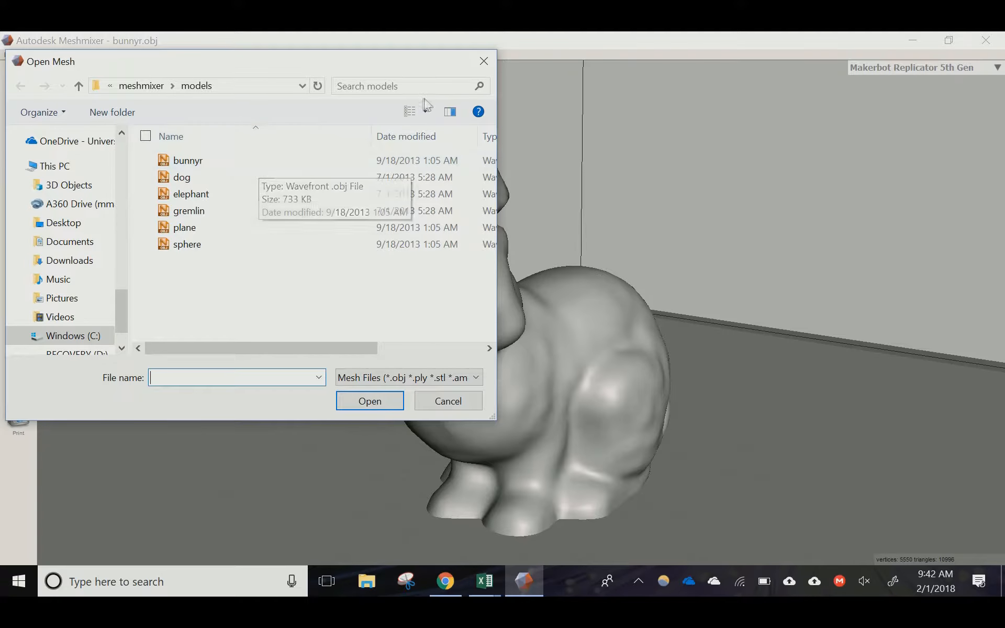
pyautogui.click(484, 62)
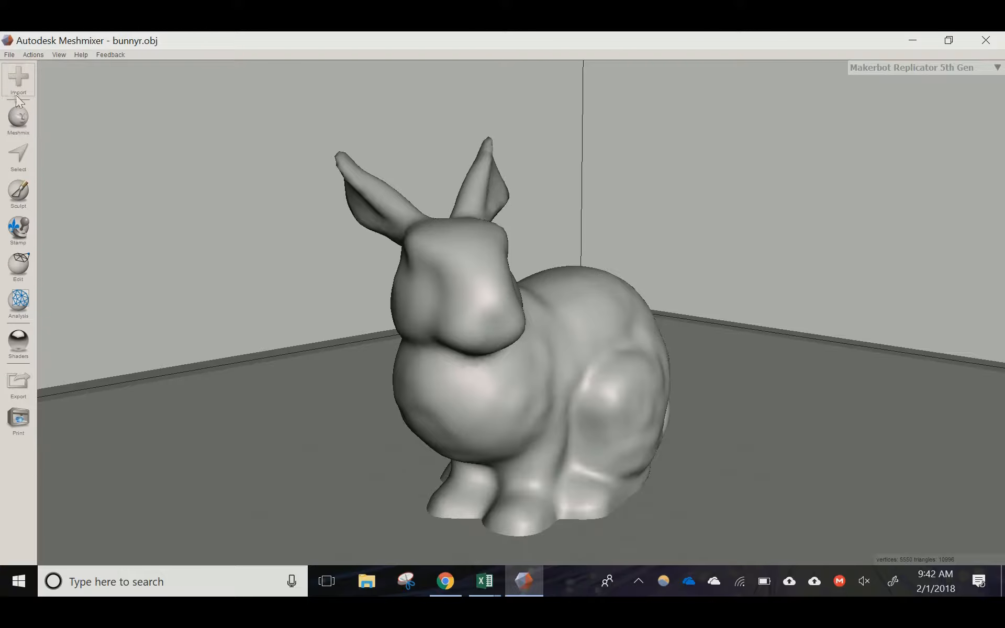
pyautogui.click(21, 263)
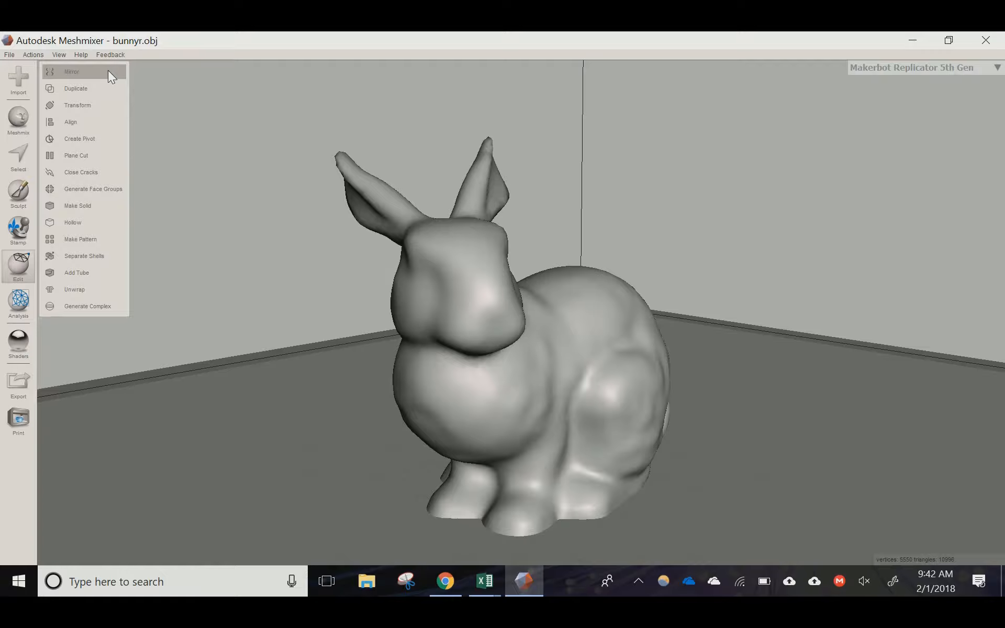
pyautogui.click(109, 106)
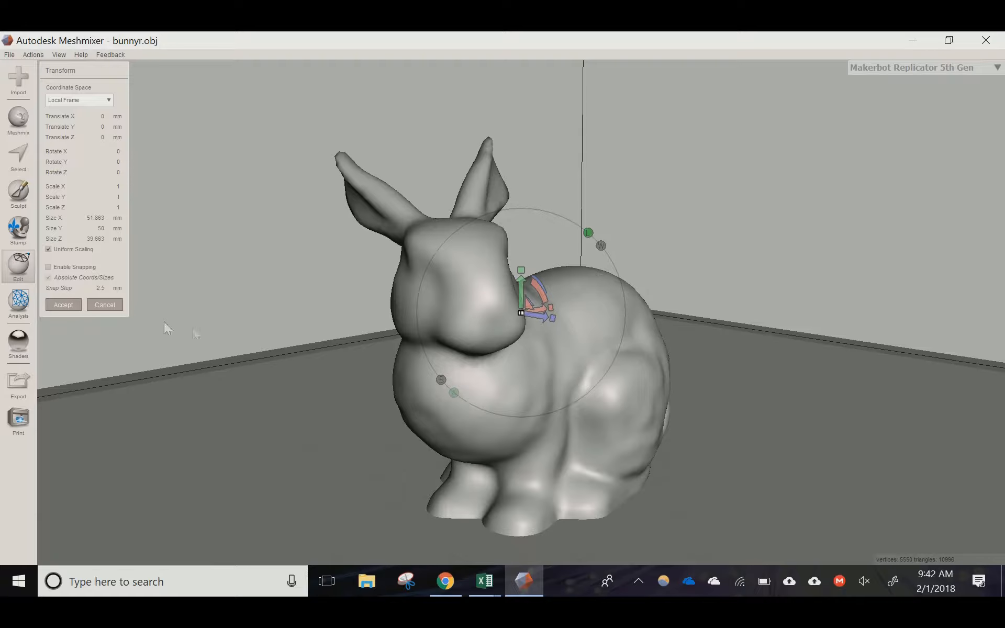
pyautogui.click(116, 305)
pyautogui.press('t')
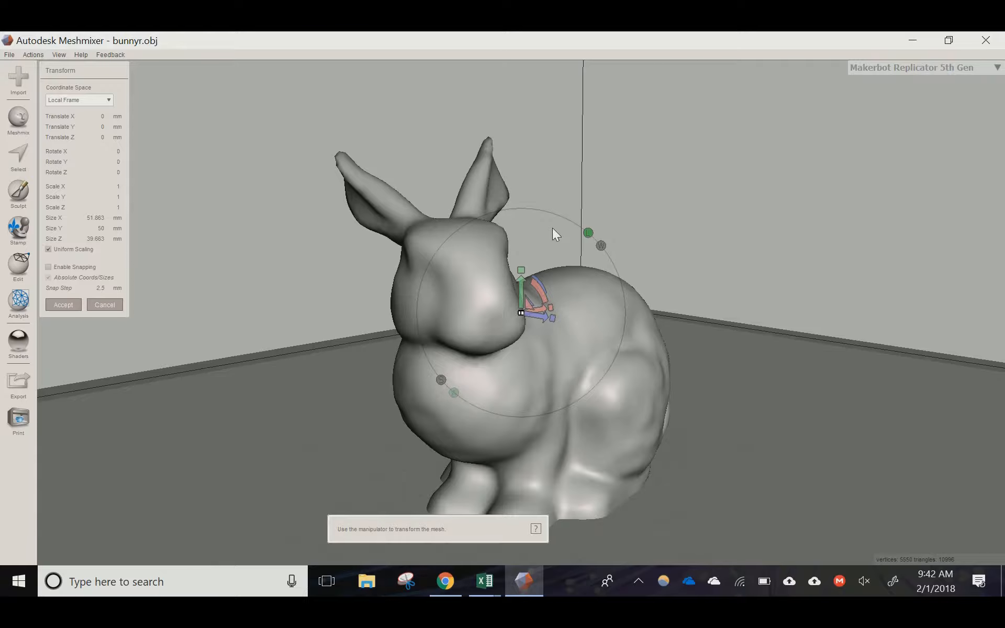
pyautogui.click(112, 307)
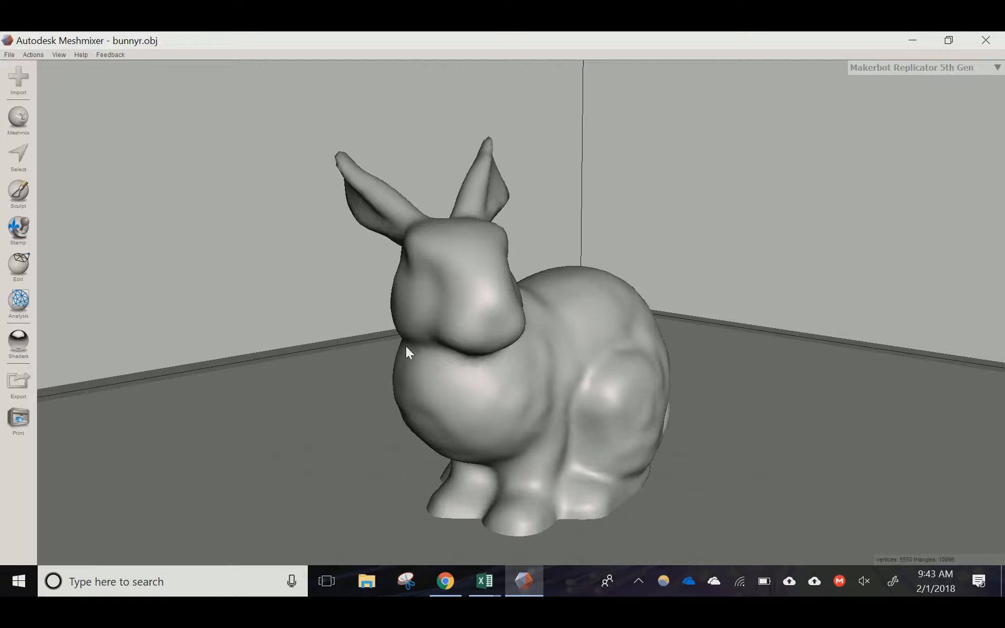
# Step: Examine the bunny from different angles and distances by orbiting, panning and zooming the view
pyautogui.moveTo(406, 346)
pyautogui.mouseDown(button='right')
pyautogui.moveTo(305, 322)
pyautogui.moveTo(276, 432)
pyautogui.moveTo(383, 461)
pyautogui.moveTo(474, 403)
pyautogui.moveTo(480, 342)
pyautogui.moveTo(437, 334)
pyautogui.moveTo(368, 359)
pyautogui.moveTo(293, 348)
pyautogui.moveTo(236, 385)
pyautogui.moveTo(230, 429)
pyautogui.moveTo(321, 402)
pyautogui.moveTo(408, 356)
pyautogui.mouseUp(button='right')
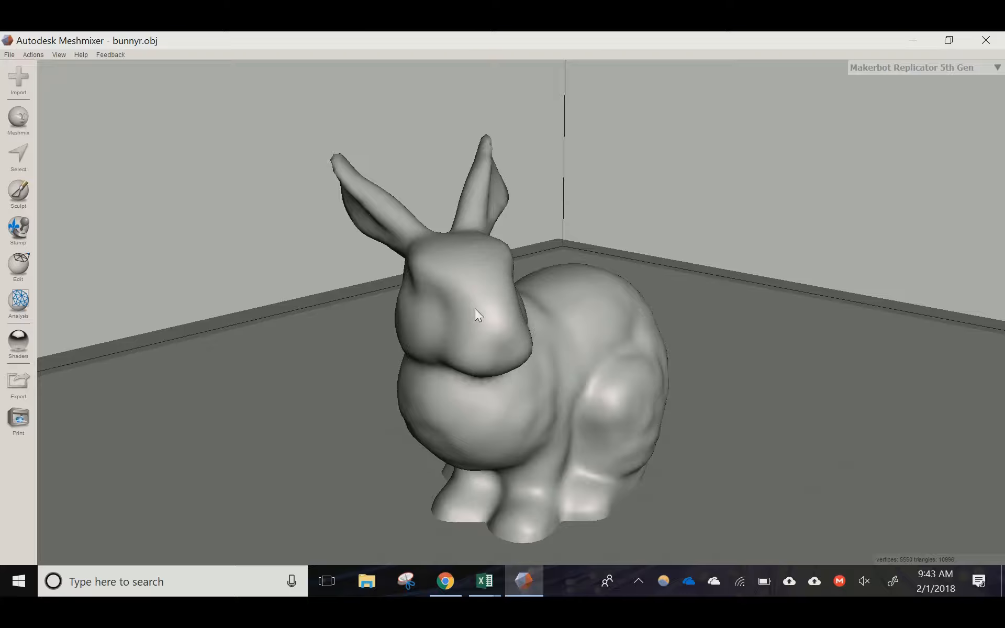
pyautogui.moveTo(475, 308); pyautogui.dragTo(532, 352, button='middle')
pyautogui.scroll(-3, 553, 351)
pyautogui.scroll(6, 554, 351)
pyautogui.scroll(-5, 579, 368)
pyautogui.scroll(3, 579, 385)
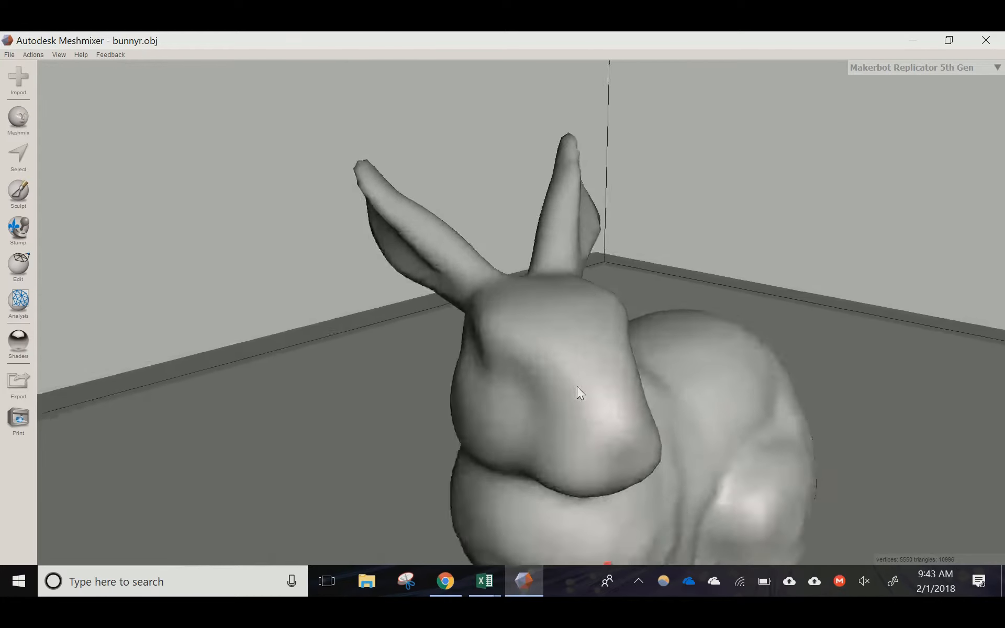
pyautogui.scroll(-3, 577, 387)
pyautogui.moveTo(576, 386); pyautogui.dragTo(470, 336, button='middle')
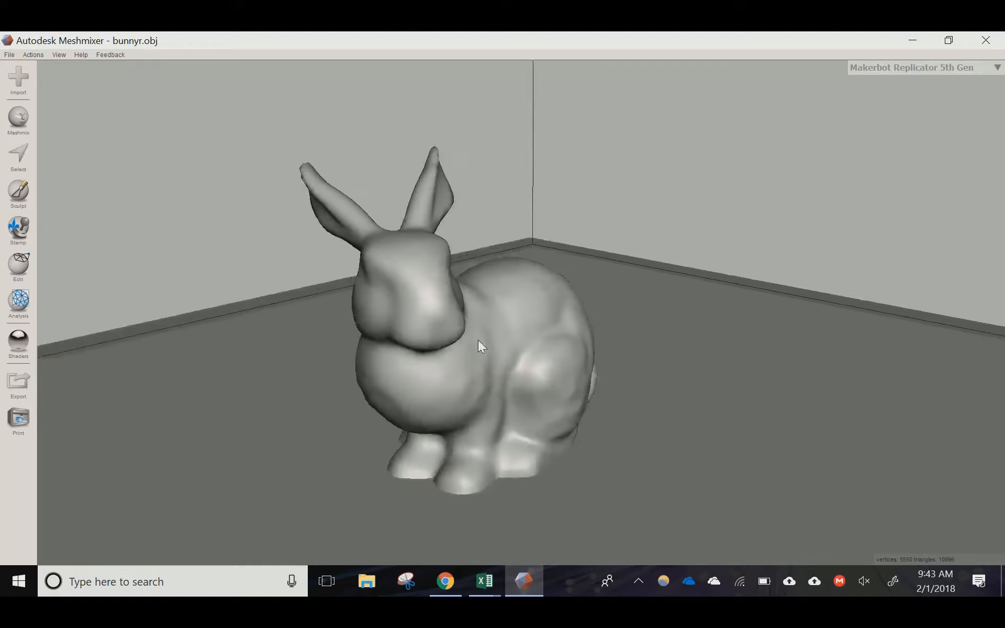
pyautogui.scroll(-2, 476, 338)
pyautogui.moveTo(469, 333); pyautogui.dragTo(473, 338, button='right')
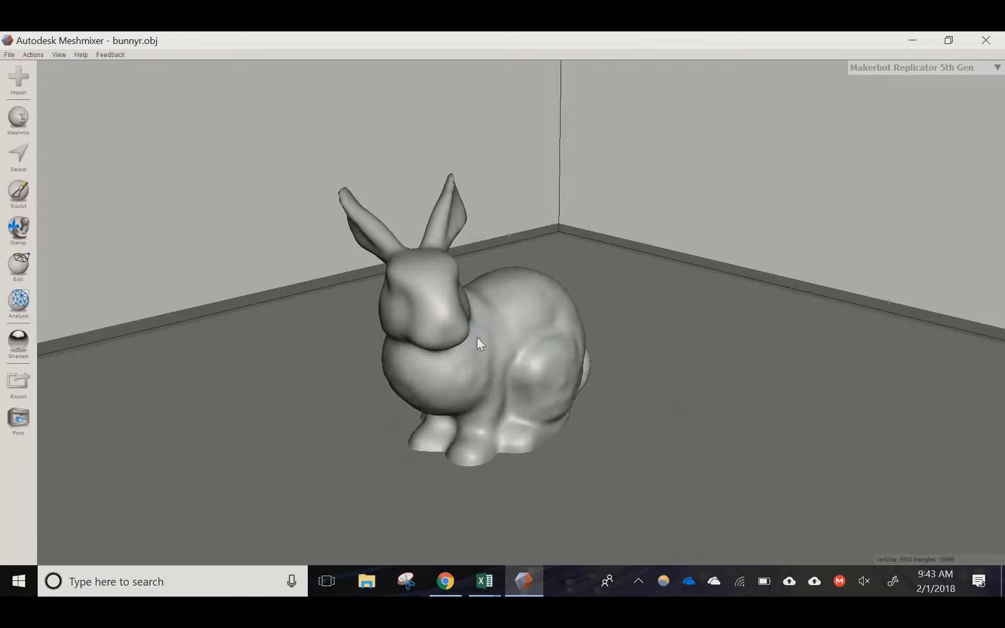
# Step: Start a Transform on the bunny and translate it by about X -4.5 mm, Y 3.6 mm and Z 1.9 mm
pyautogui.press('t')
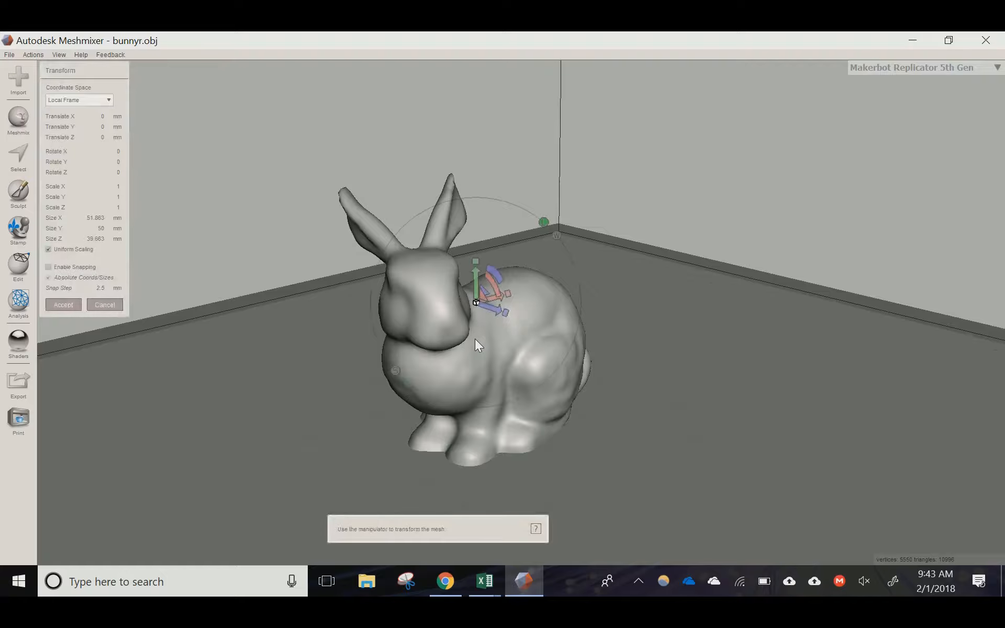
pyautogui.moveTo(504, 249); pyautogui.dragTo(494, 171, button='right')
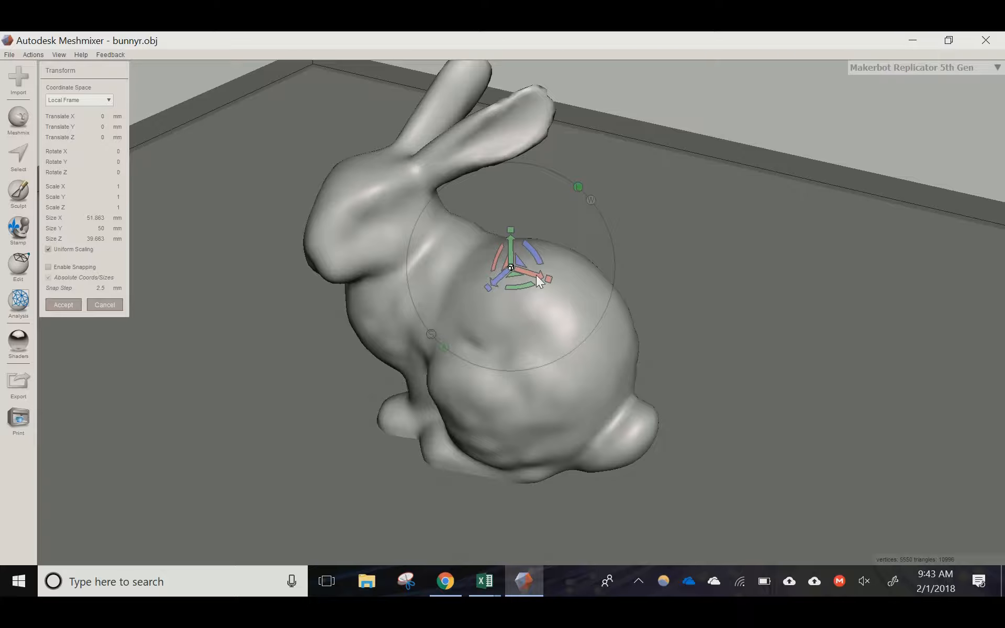
pyautogui.moveTo(536, 276); pyautogui.dragTo(479, 300)
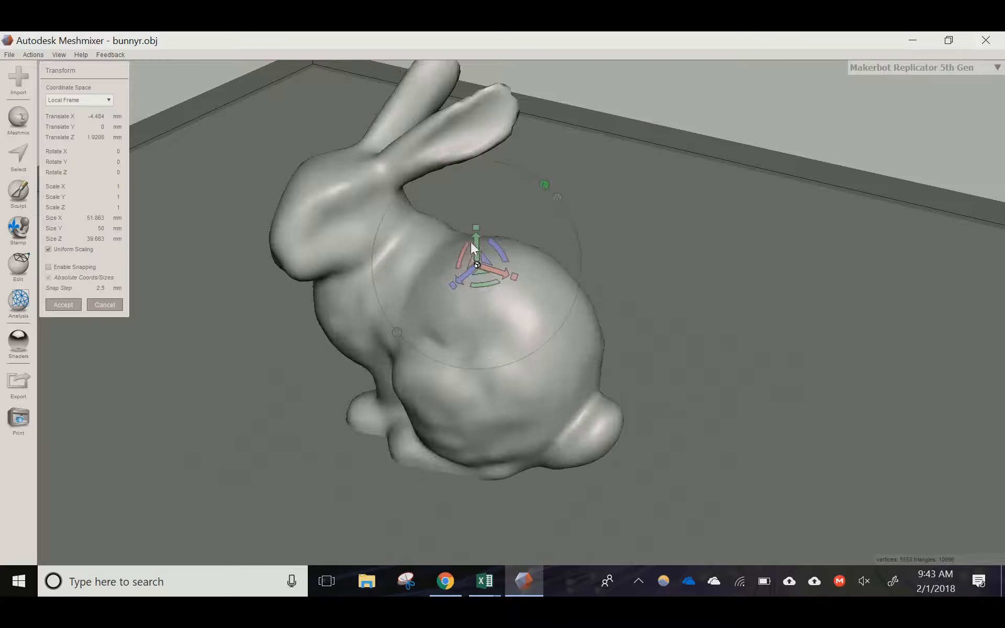
pyautogui.moveTo(475, 233); pyautogui.dragTo(480, 200)
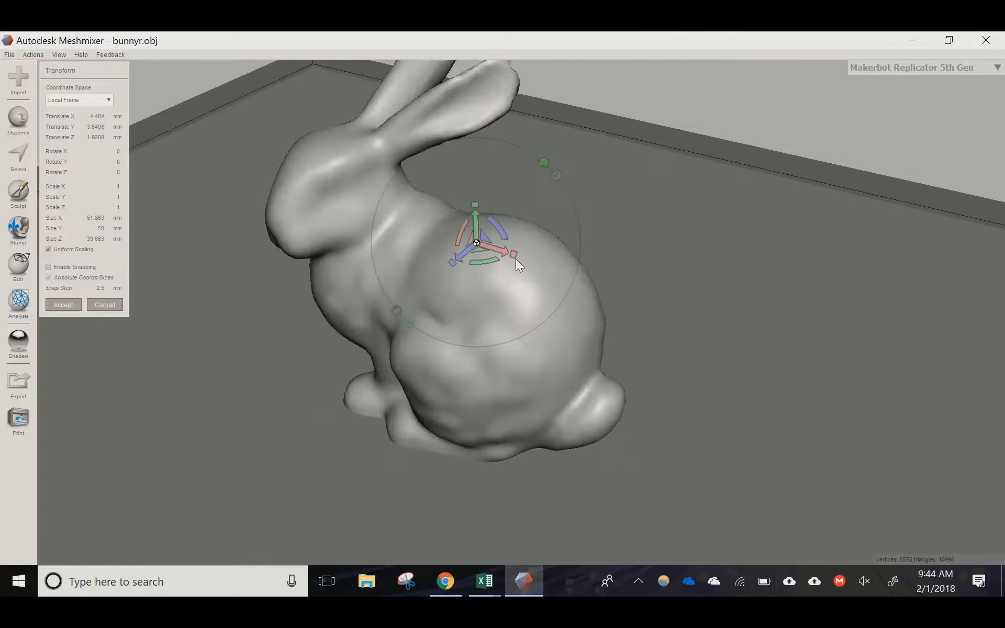
# Step: Stretch the bunny along the X axis to a scale of about 1.94, and undo the stretch
pyautogui.moveTo(513, 256); pyautogui.dragTo(667, 340)
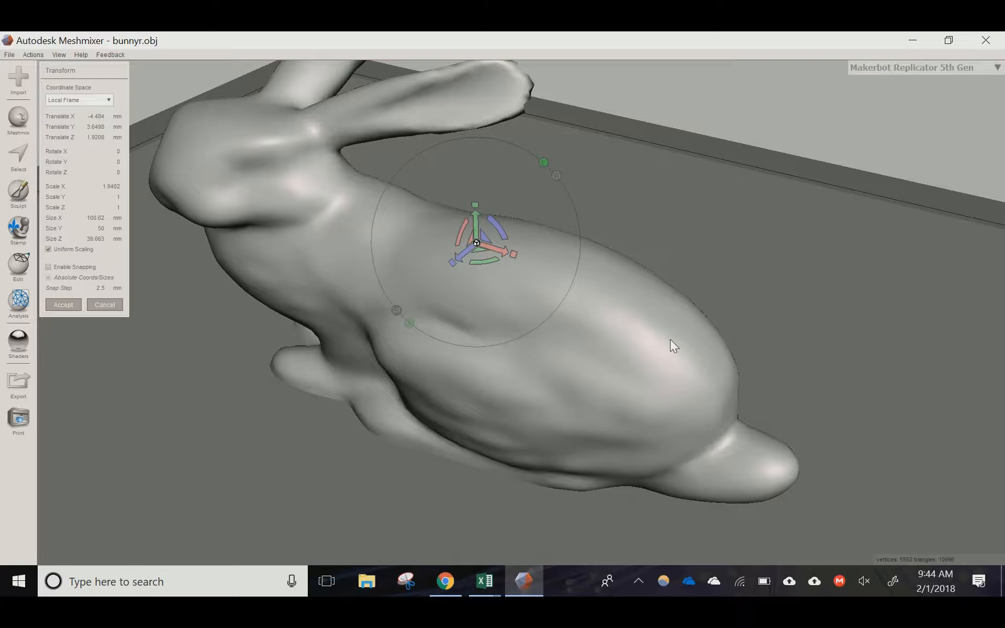
pyautogui.hotkey('ctrl', 'z')
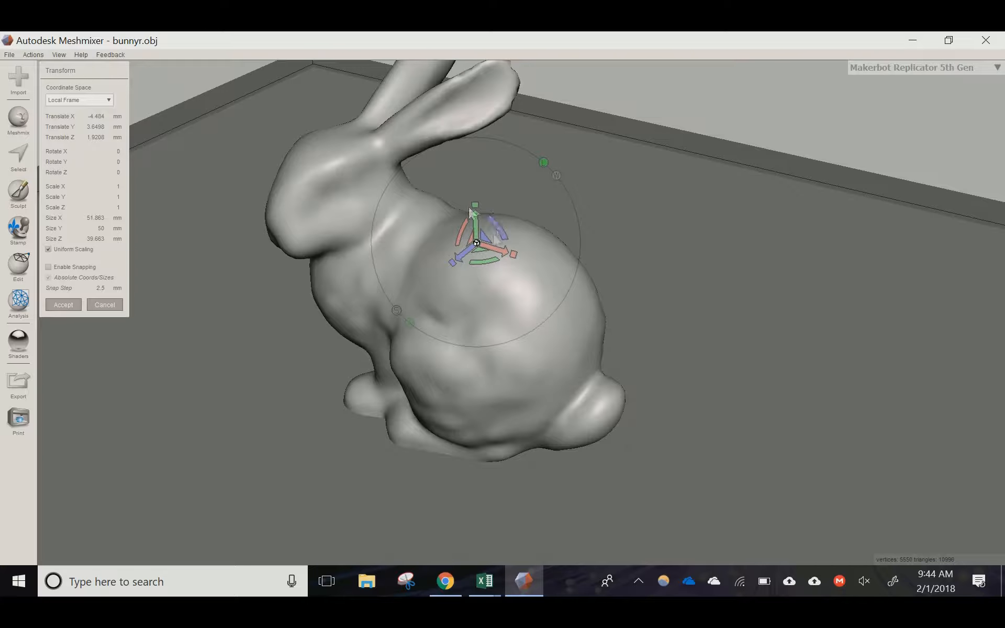
# Step: Reposition the bunny with the transform manipulator to a translation of about X 4.4 mm, Y 7.9 mm and Z 14.7 mm
pyautogui.moveTo(500, 232); pyautogui.dragTo(536, 217)
pyautogui.moveTo(461, 237); pyautogui.dragTo(441, 214)
pyautogui.moveTo(483, 244); pyautogui.dragTo(477, 288)
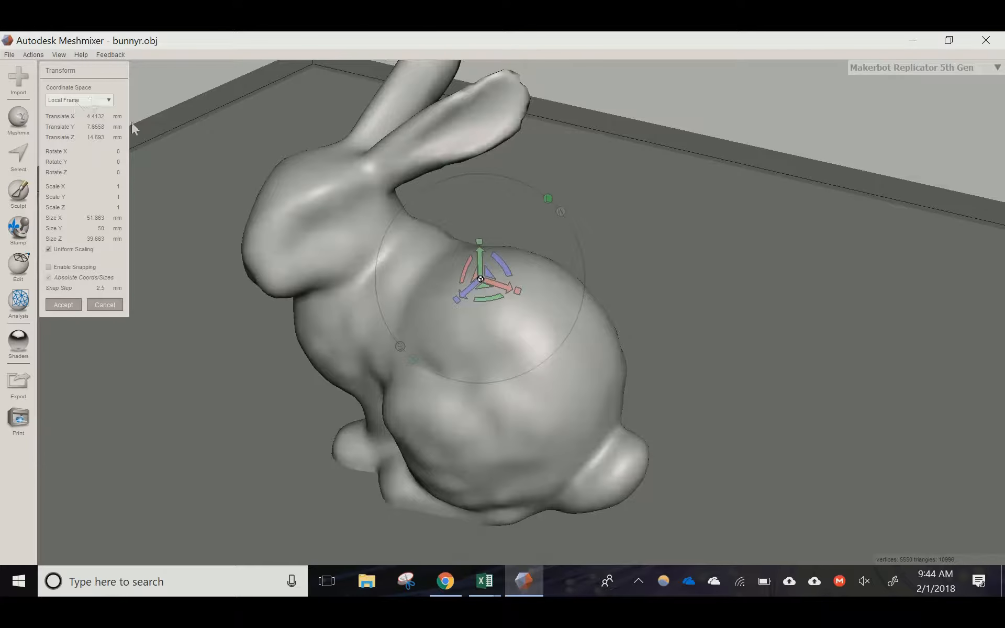
# Step: Move the bunny to about Z 11.2 mm, try a Z rotation of 30 degrees, and undo that rotation
pyautogui.moveTo(463, 291)
pyautogui.mouseDown()
pyautogui.moveTo(425, 336)
pyautogui.moveTo(507, 288)
pyautogui.moveTo(545, 311)
pyautogui.moveTo(492, 310)
pyautogui.moveTo(458, 292)
pyautogui.moveTo(429, 315)
pyautogui.moveTo(473, 276)
pyautogui.mouseUp()
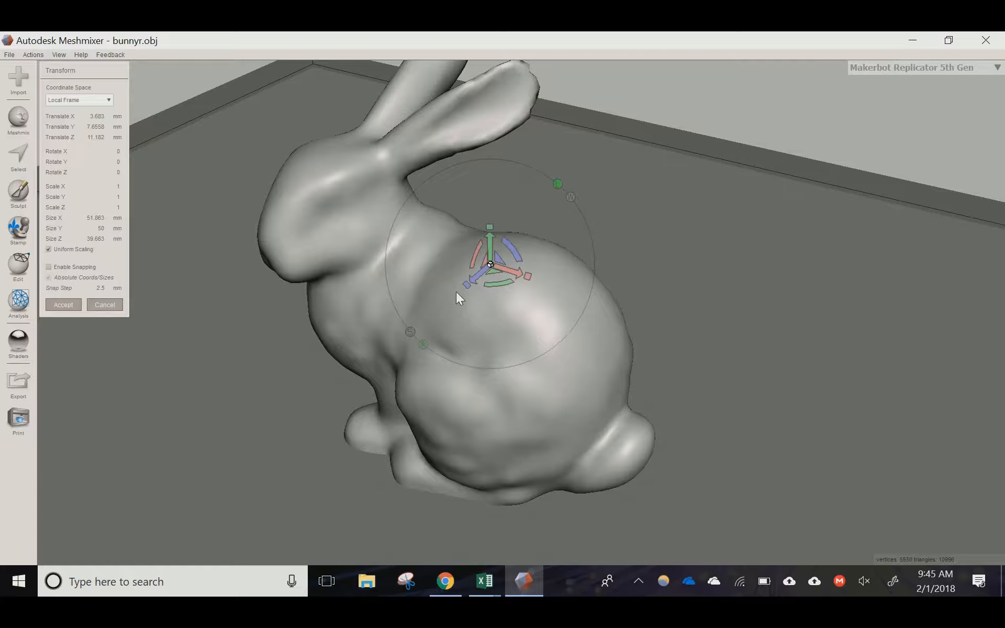
pyautogui.click(115, 172)
pyautogui.write('30')
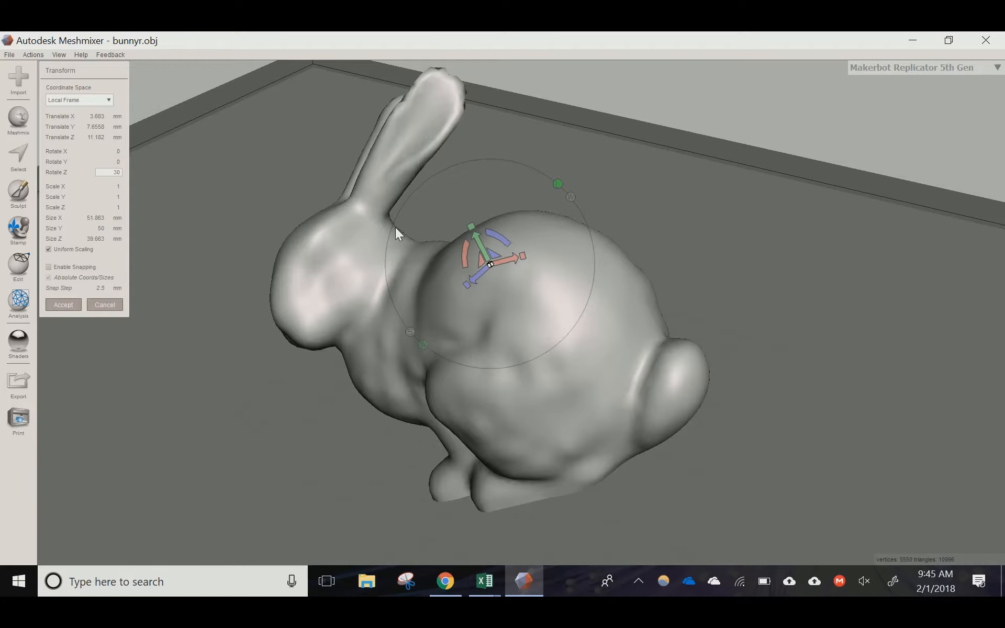
pyautogui.hotkey('ctrl', 'z')
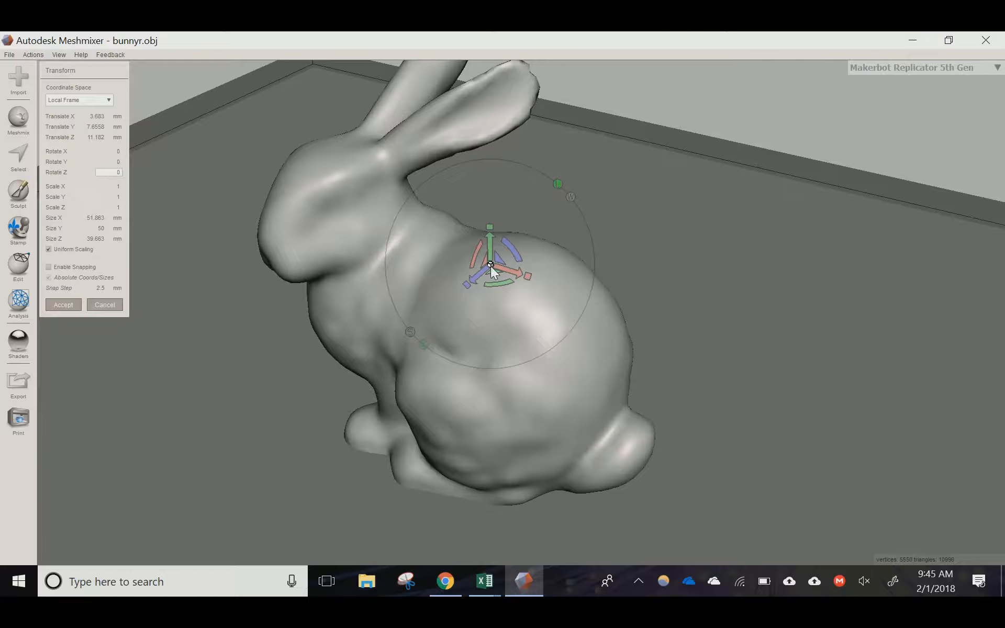
# Step: Scale the bunny uniformly to about 0.91 and check the available coordinate spaces, keeping Local Frame
pyautogui.moveTo(489, 263); pyautogui.dragTo(511, 283)
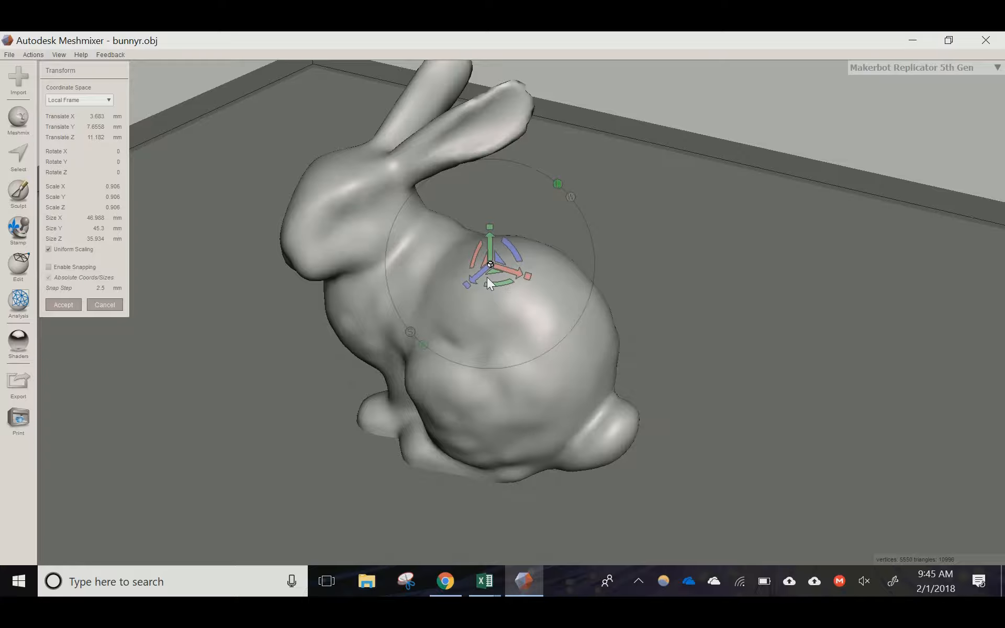
pyautogui.click(100, 103)
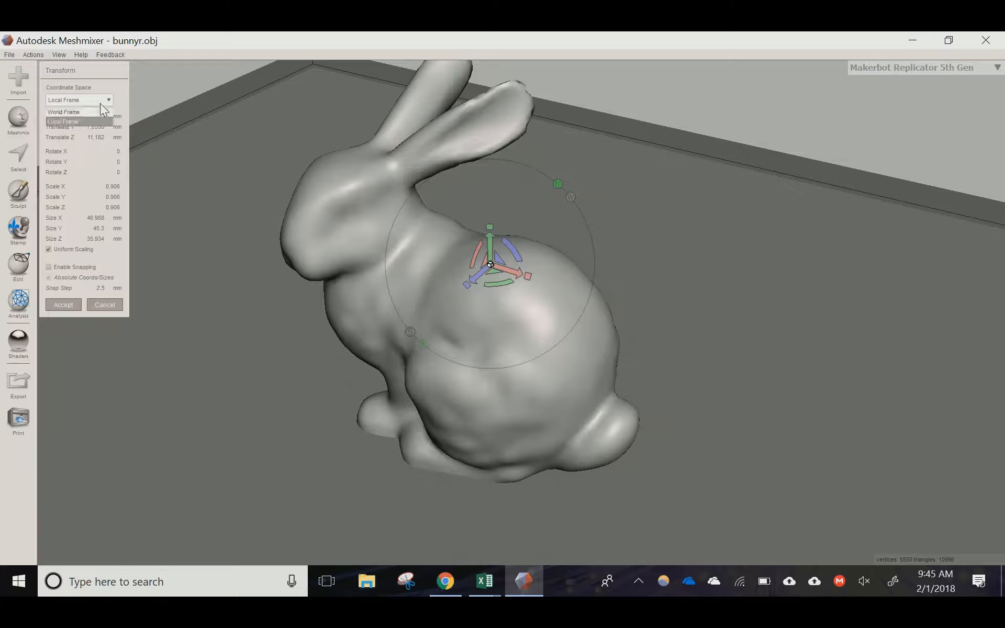
pyautogui.click(103, 98)
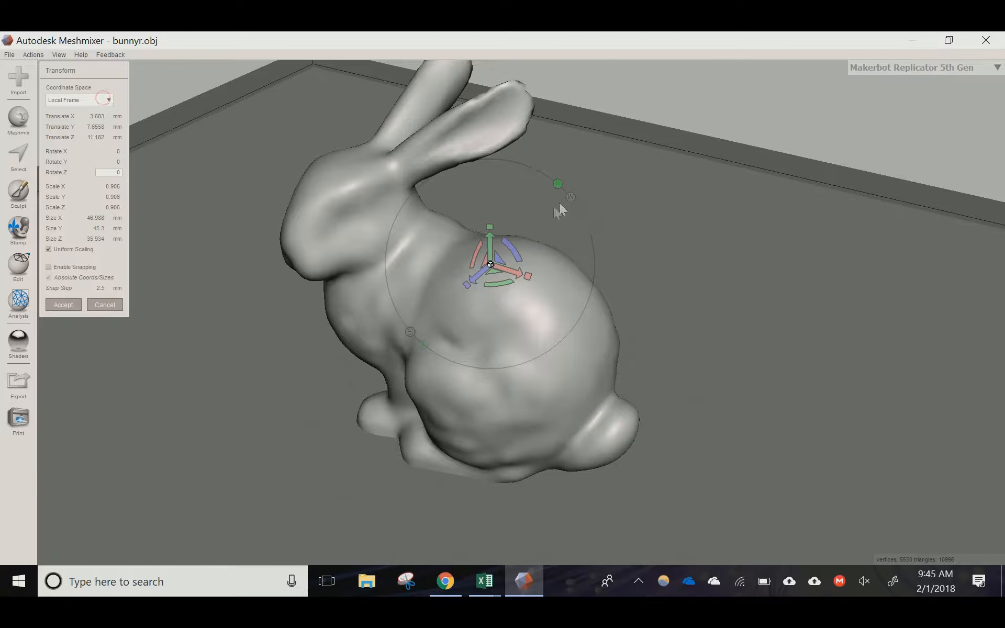
# Step: Rotate the bunny about 46 degrees around Z and move it to about X 25.2 mm, Y 29.9 mm
pyautogui.moveTo(518, 254); pyautogui.dragTo(494, 221)
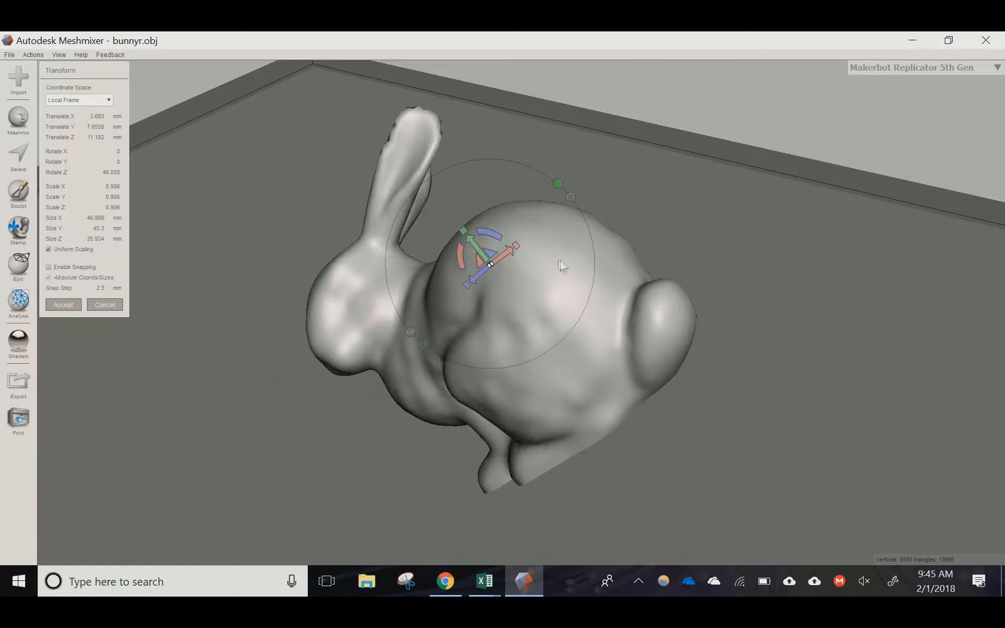
pyautogui.moveTo(519, 259); pyautogui.dragTo(733, 207)
pyautogui.moveTo(733, 206); pyautogui.dragTo(720, 183, button='right')
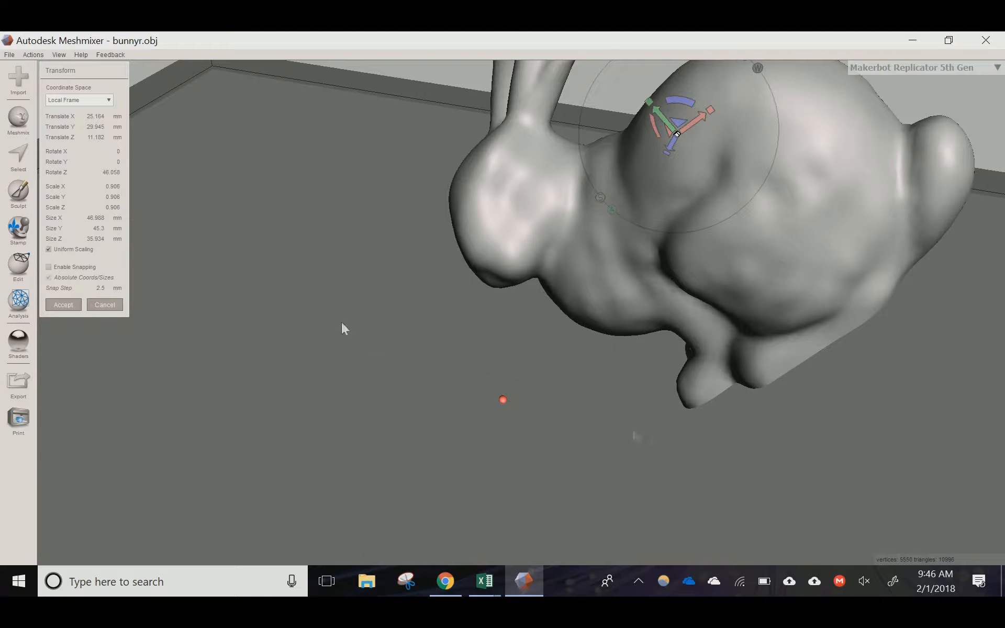
# Step: Switch the transform coordinate space to World Frame and raise the rotated bunny to about Y 34.2 mm
pyautogui.click(107, 100)
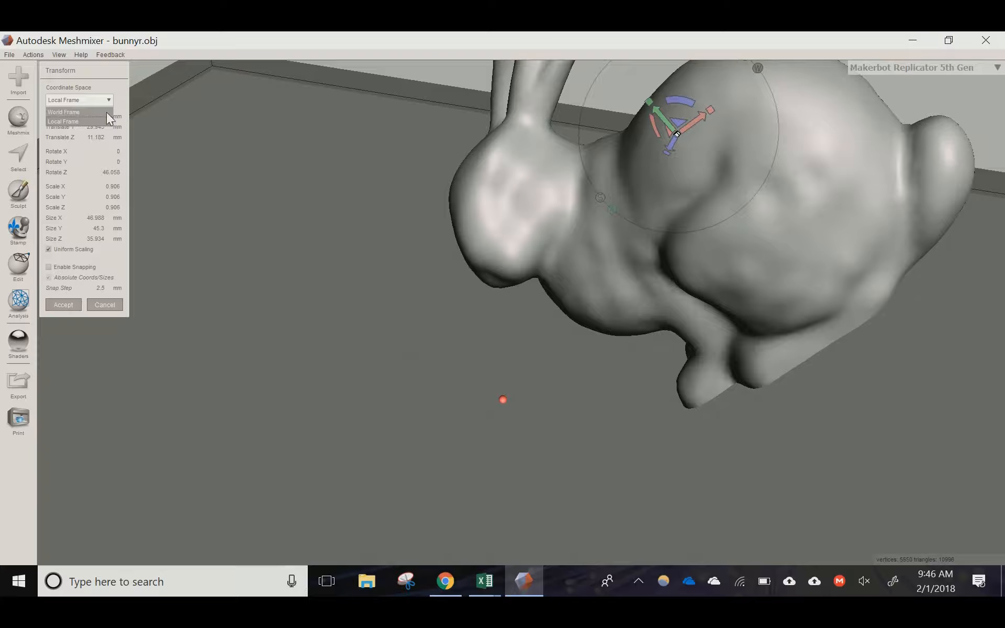
pyautogui.click(94, 112)
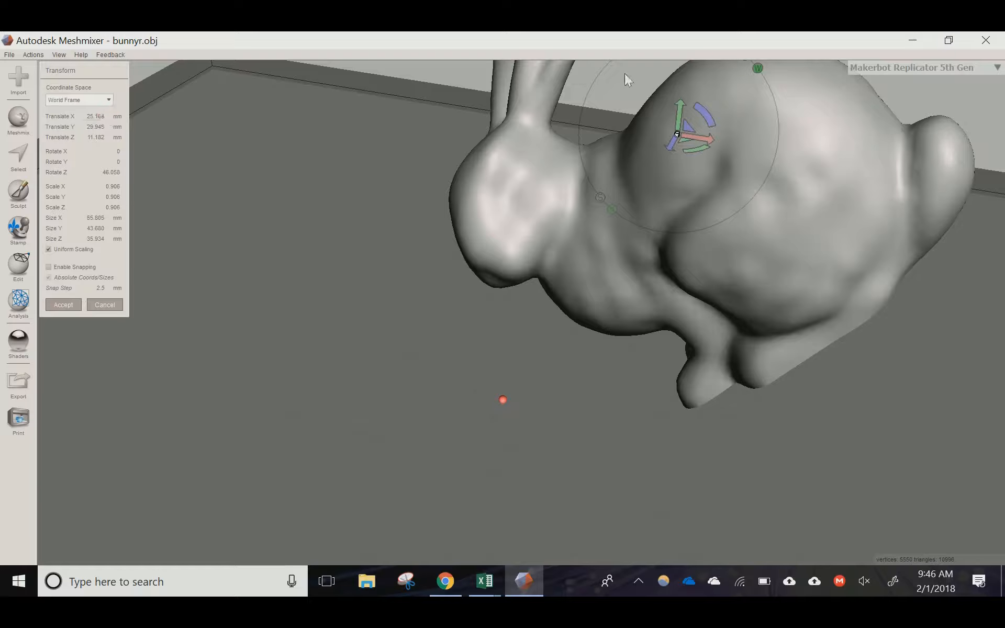
pyautogui.moveTo(641, 136); pyautogui.dragTo(624, 180, button='right')
pyautogui.scroll(-5, 632, 147)
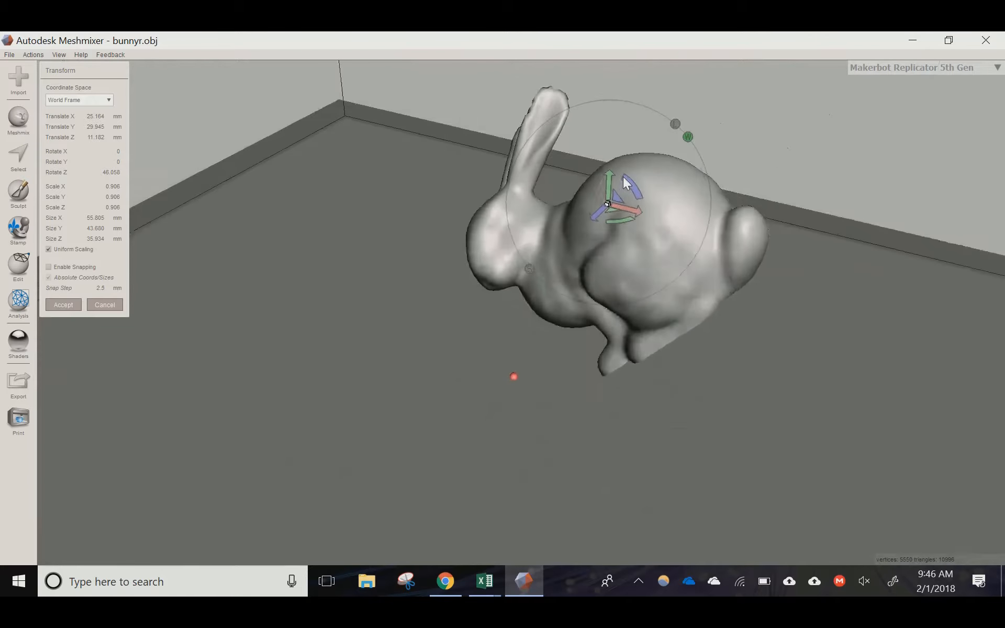
pyautogui.moveTo(611, 174); pyautogui.dragTo(642, 151)
# Step: Return to Local Frame, rotate the bunny to about -1 degree around Z, and cancel the Transform
pyautogui.click(57, 99)
pyautogui.click(60, 118)
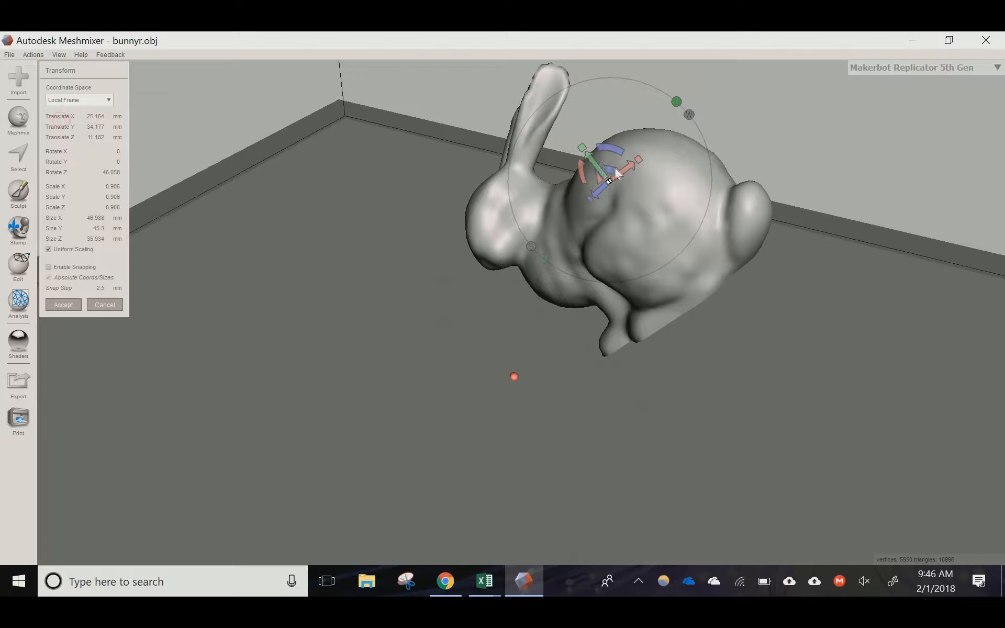
pyautogui.moveTo(610, 150); pyautogui.dragTo(634, 169)
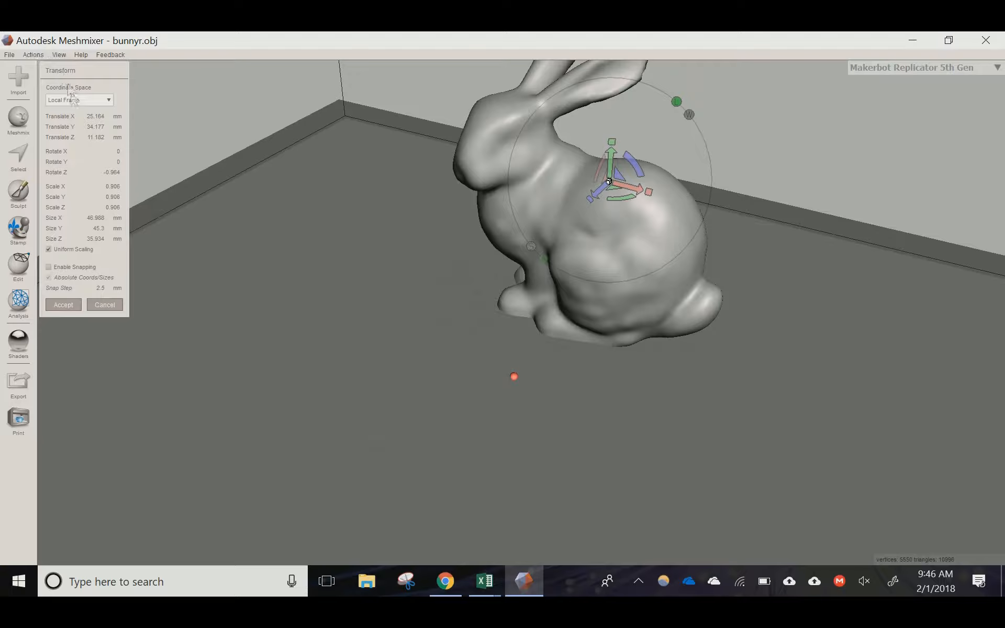
pyautogui.click(109, 306)
pyautogui.moveTo(508, 358); pyautogui.dragTo(537, 337, button='right')
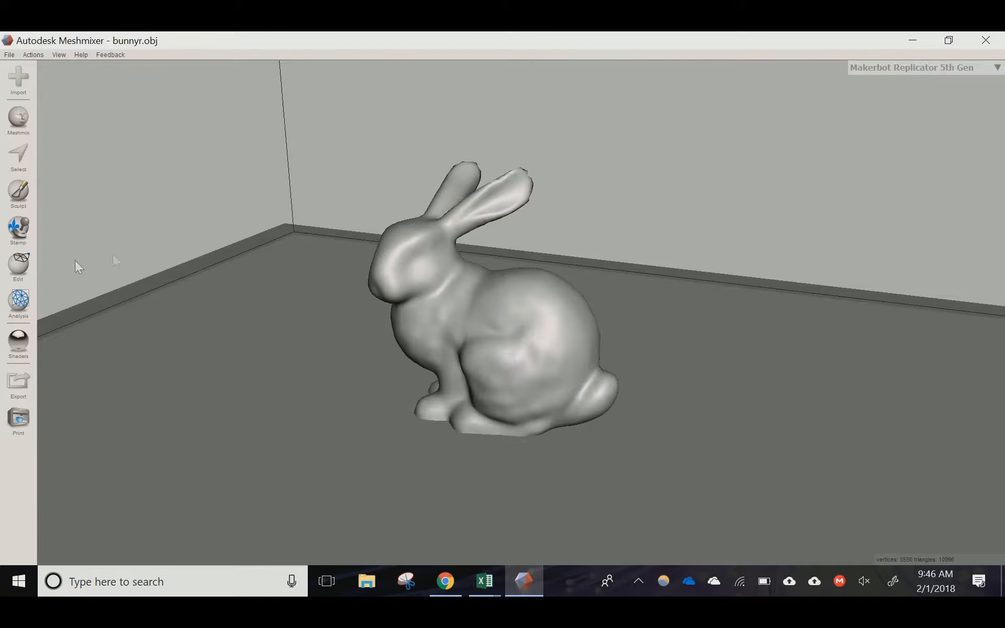
# Step: Start a Mirror on the bunny and try moving and tilting the mirror plane at its head
pyautogui.click(17, 276)
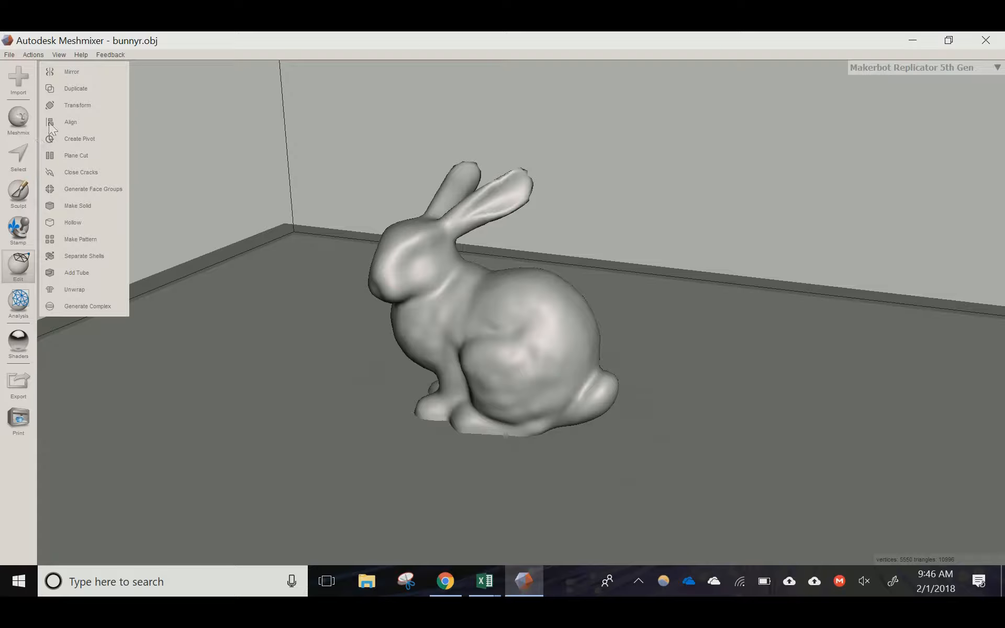
pyautogui.click(105, 71)
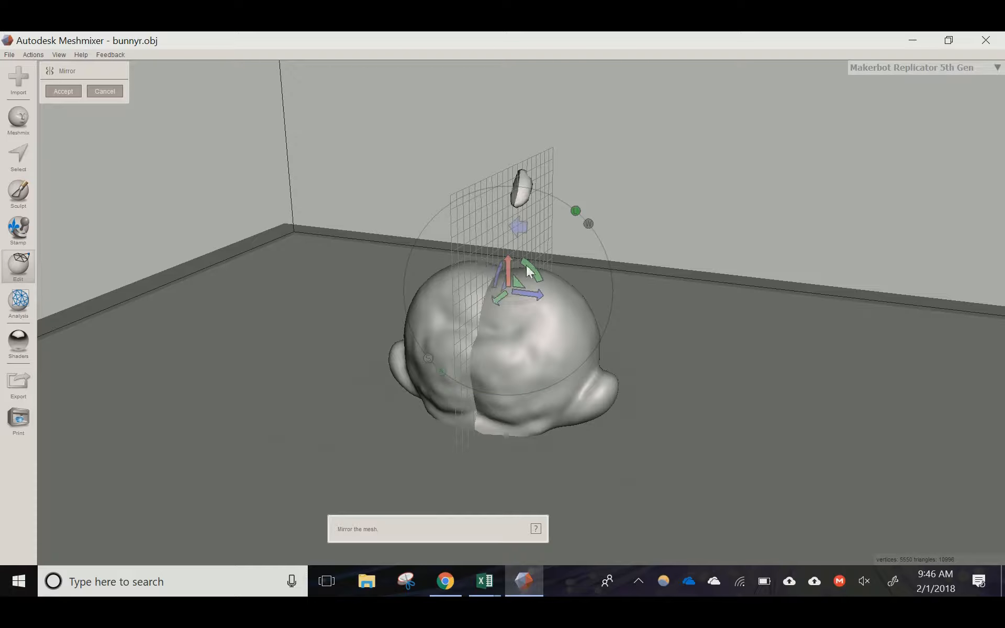
pyautogui.moveTo(534, 301); pyautogui.dragTo(406, 273)
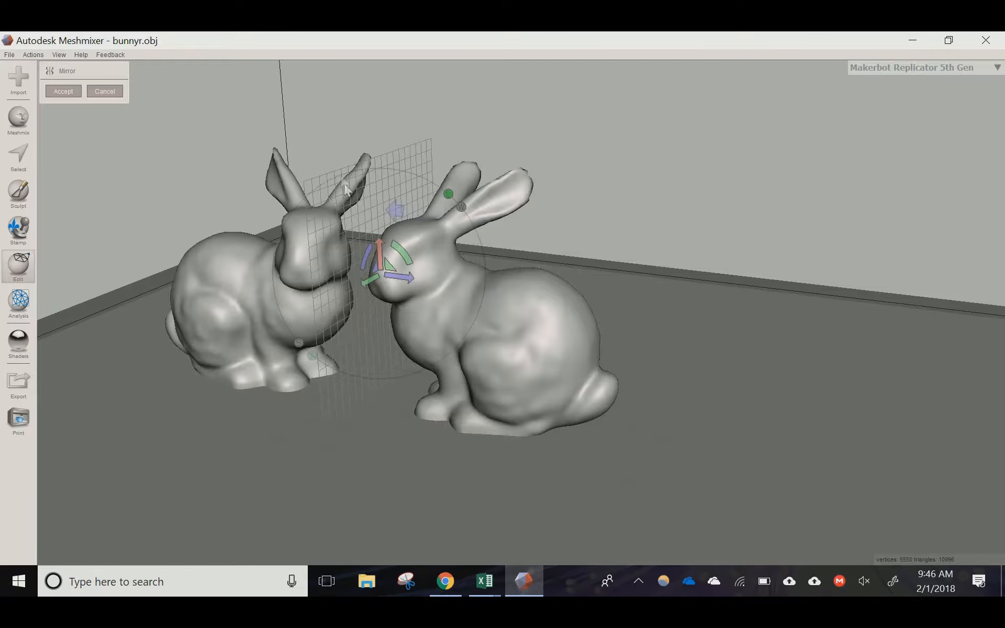
pyautogui.moveTo(410, 281); pyautogui.dragTo(434, 276)
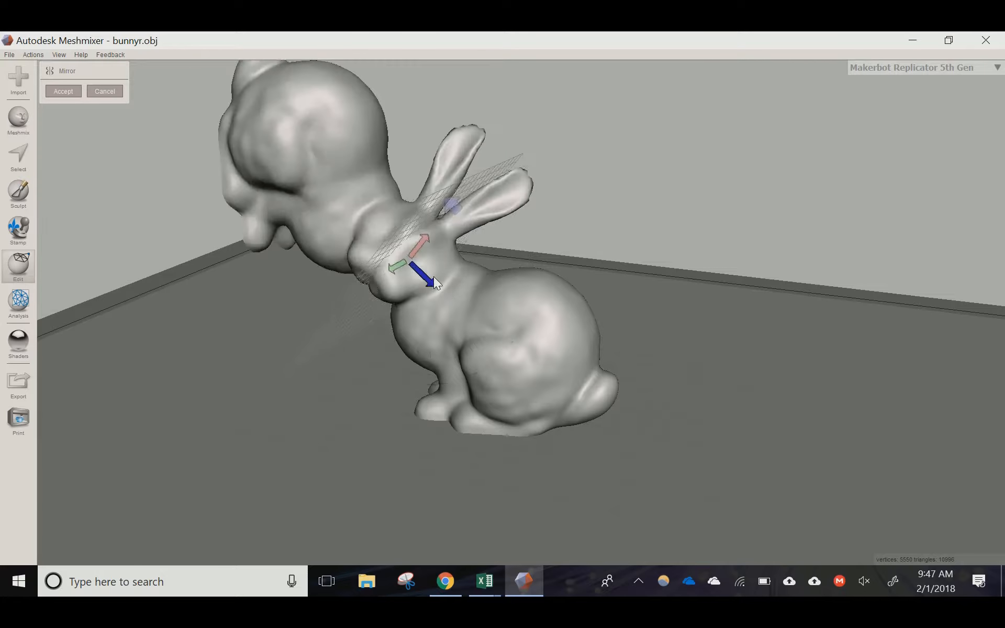
# Step: Flip the mirror direction, shift the tilted plane into the bunny's body, and flip the direction back
pyautogui.click(453, 205)
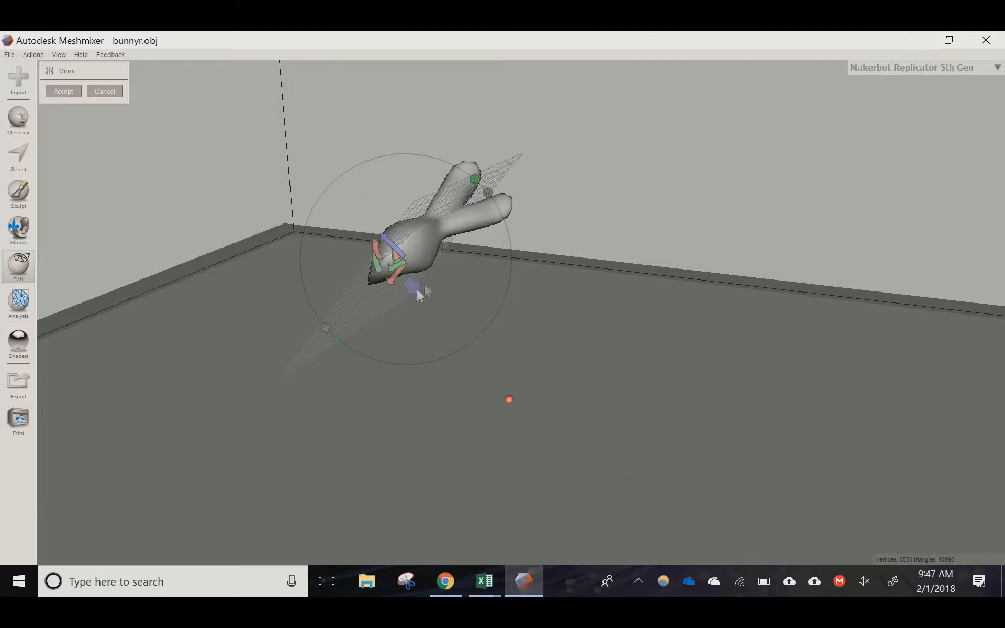
pyautogui.moveTo(394, 250); pyautogui.dragTo(478, 340)
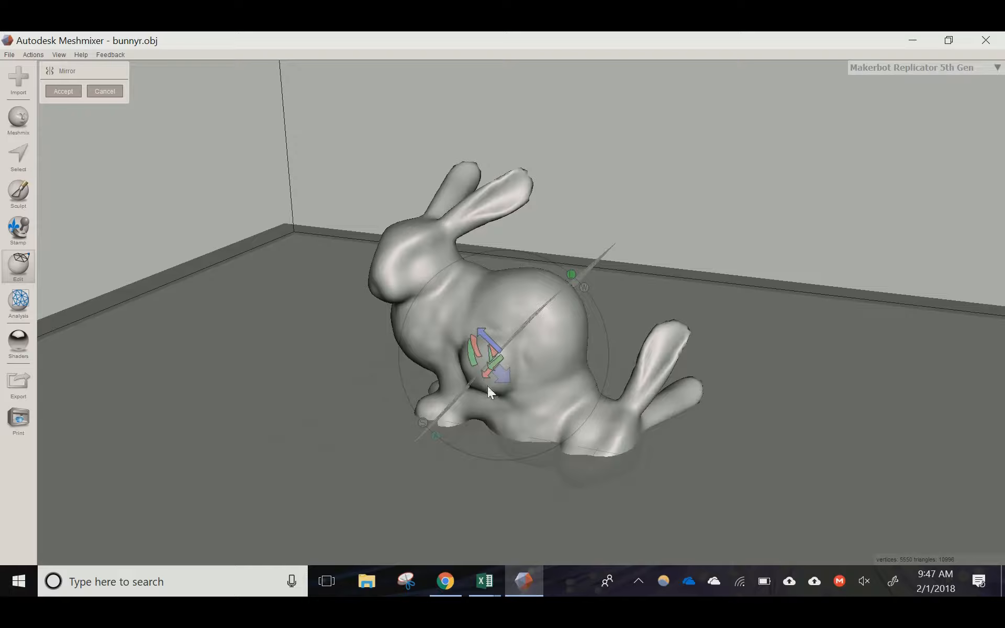
pyautogui.click(502, 372)
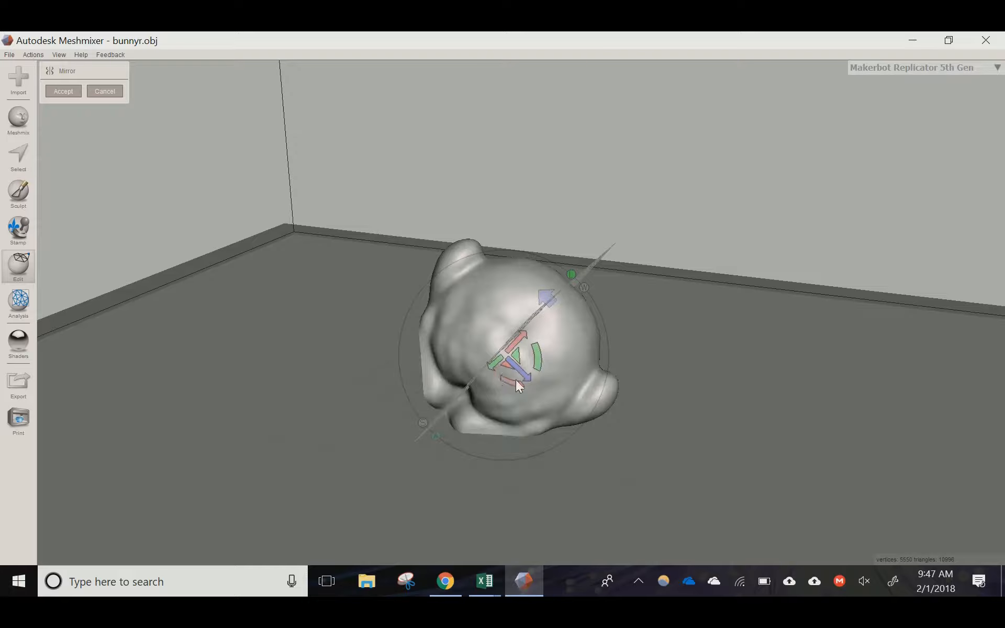
# Step: Try several other angles and positions of the mirror plane through the bunny's body and head, and cancel the Mirror
pyautogui.moveTo(551, 392); pyautogui.dragTo(505, 373)
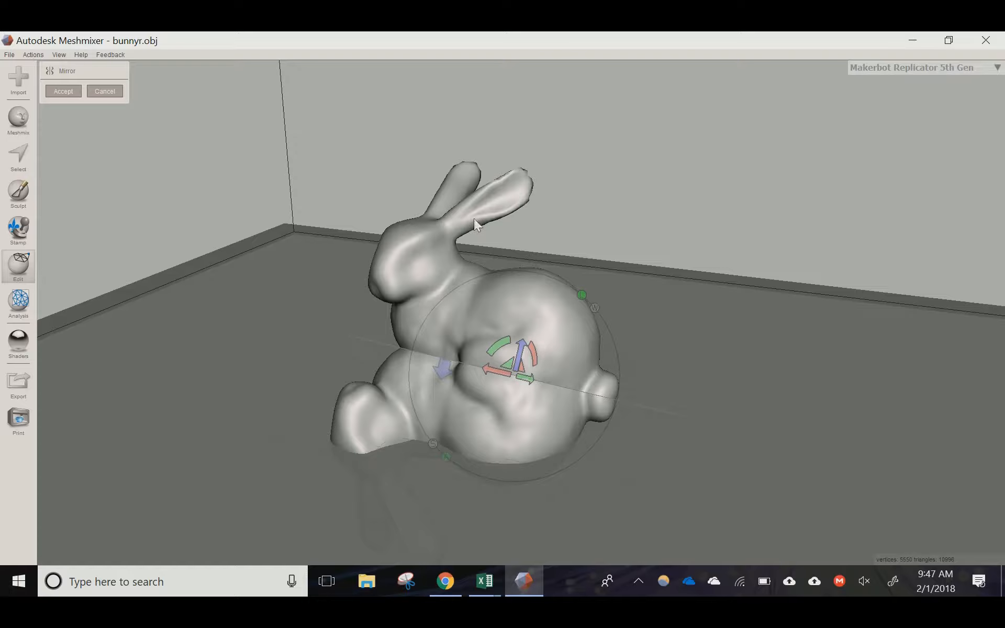
pyautogui.moveTo(515, 299)
pyautogui.mouseDown()
pyautogui.moveTo(517, 467)
pyautogui.moveTo(492, 434)
pyautogui.moveTo(481, 457)
pyautogui.moveTo(514, 382)
pyautogui.mouseUp()
pyautogui.moveTo(513, 376); pyautogui.dragTo(441, 479)
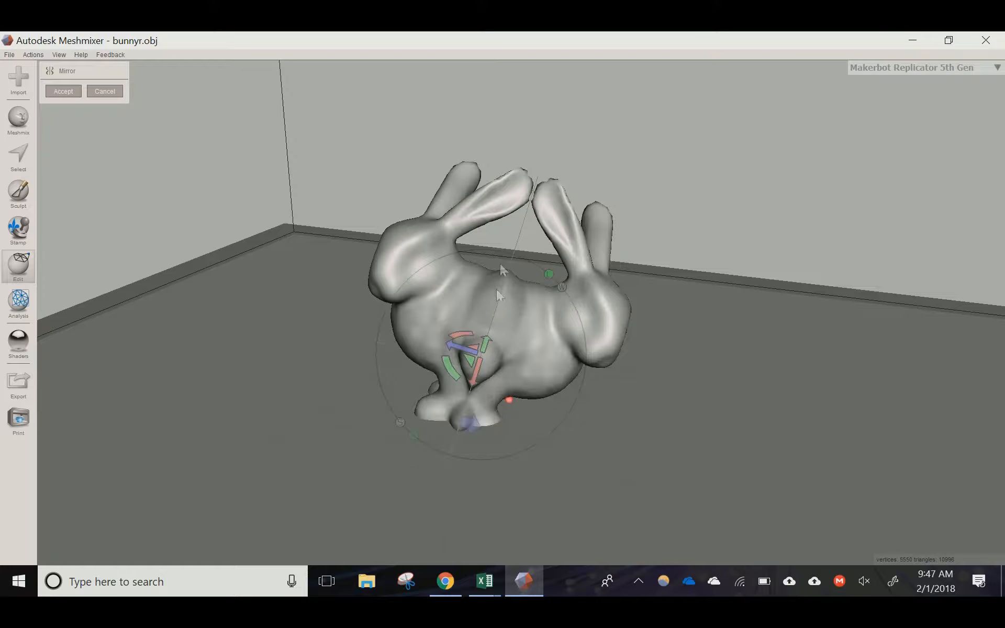
pyautogui.moveTo(393, 169); pyautogui.dragTo(683, 511)
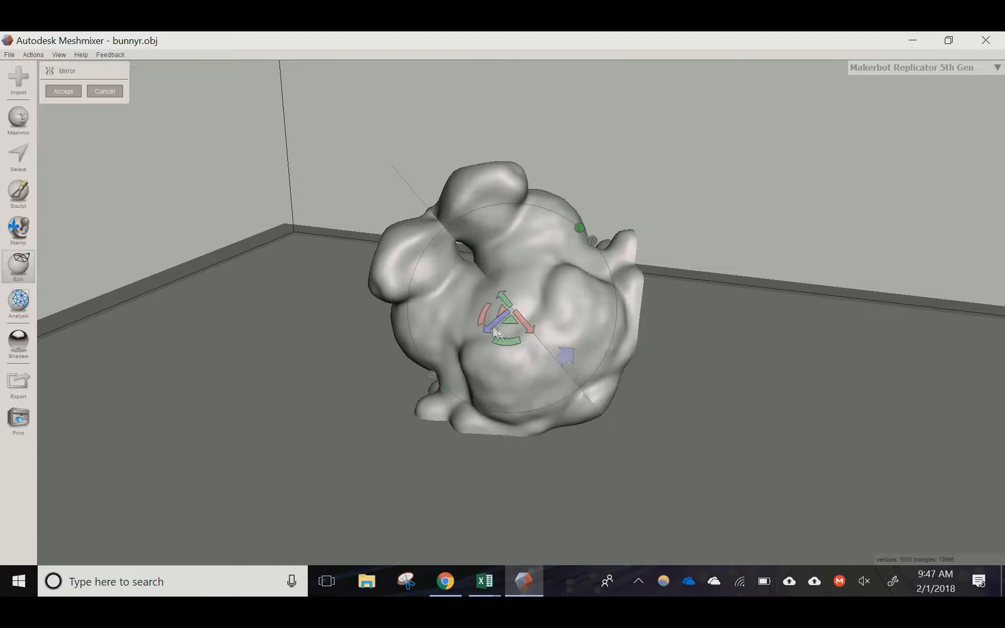
pyautogui.moveTo(505, 316); pyautogui.dragTo(692, 78)
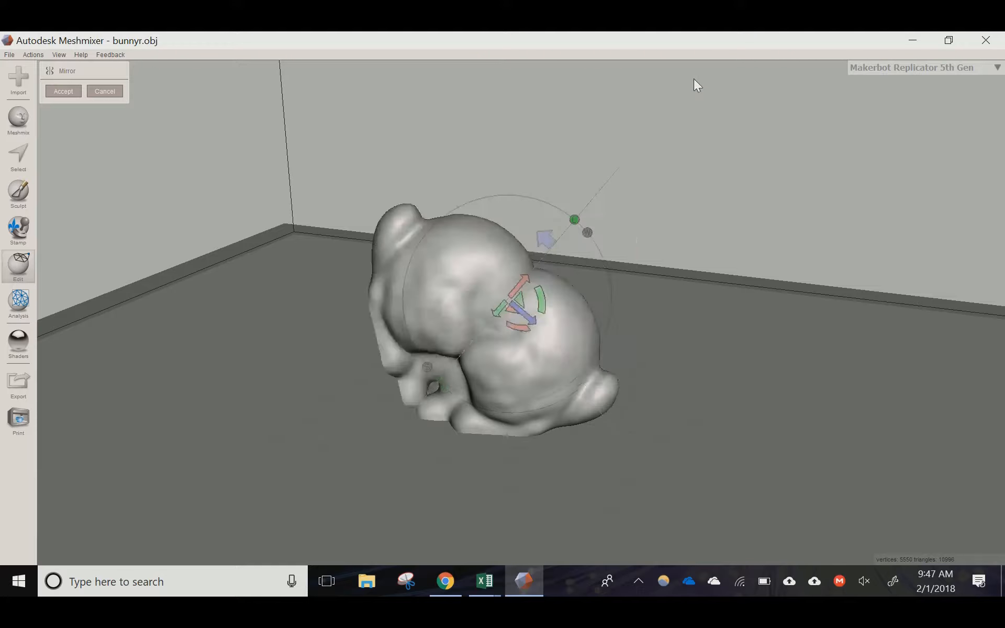
pyautogui.moveTo(523, 314); pyautogui.dragTo(447, 262)
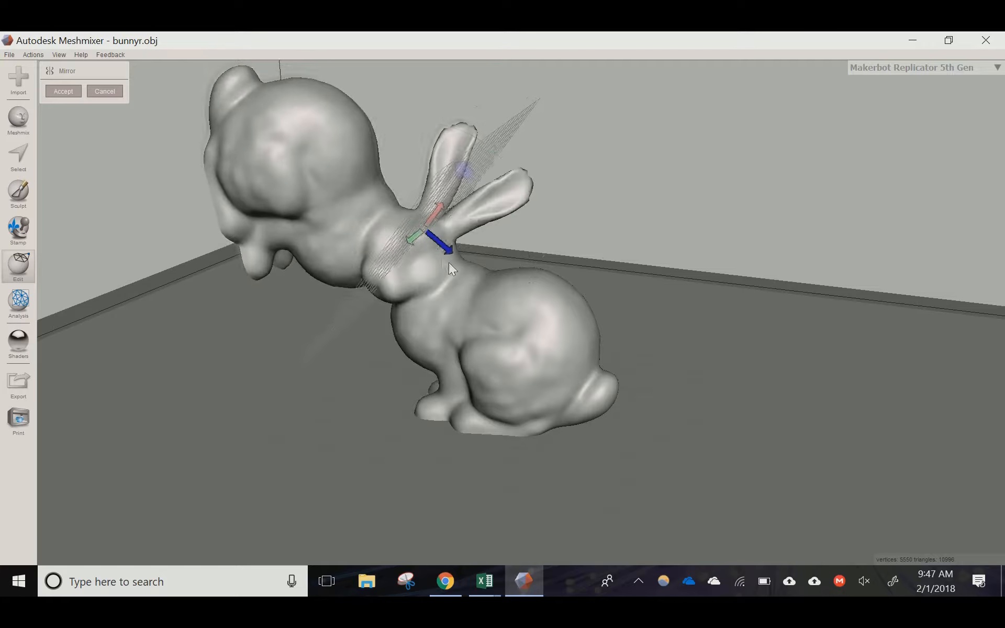
pyautogui.click(105, 91)
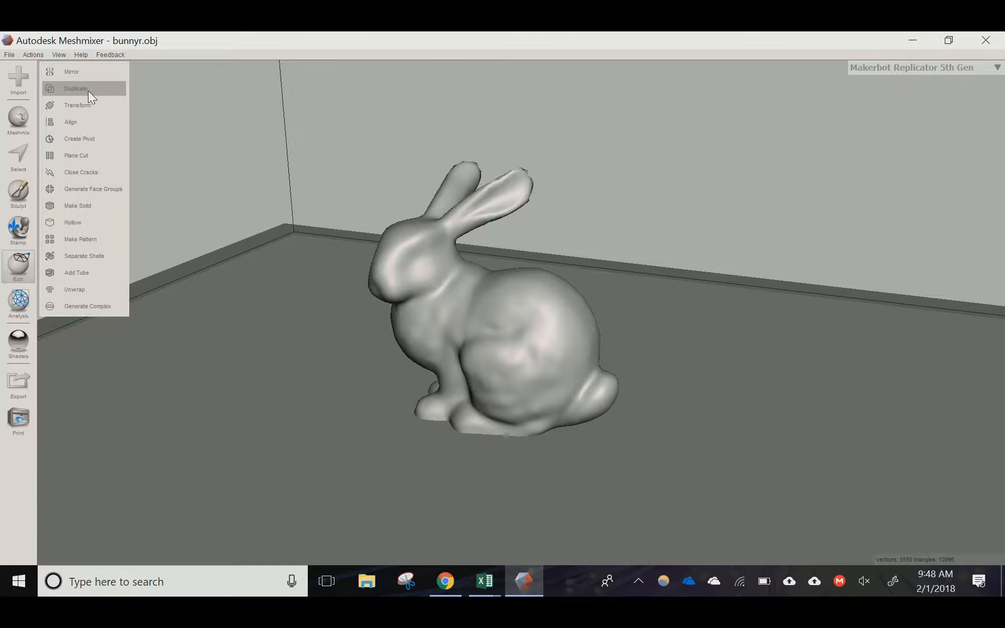
# Step: Duplicate the bunny, close the object browser, and make the other overlapping bunny the active object
pyautogui.click(88, 90)
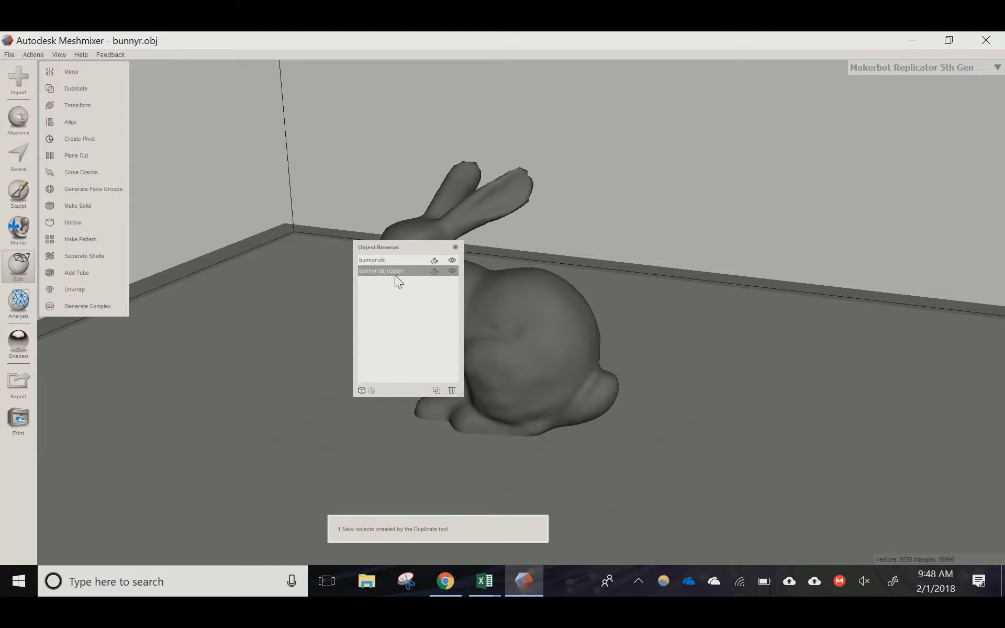
pyautogui.click(454, 247)
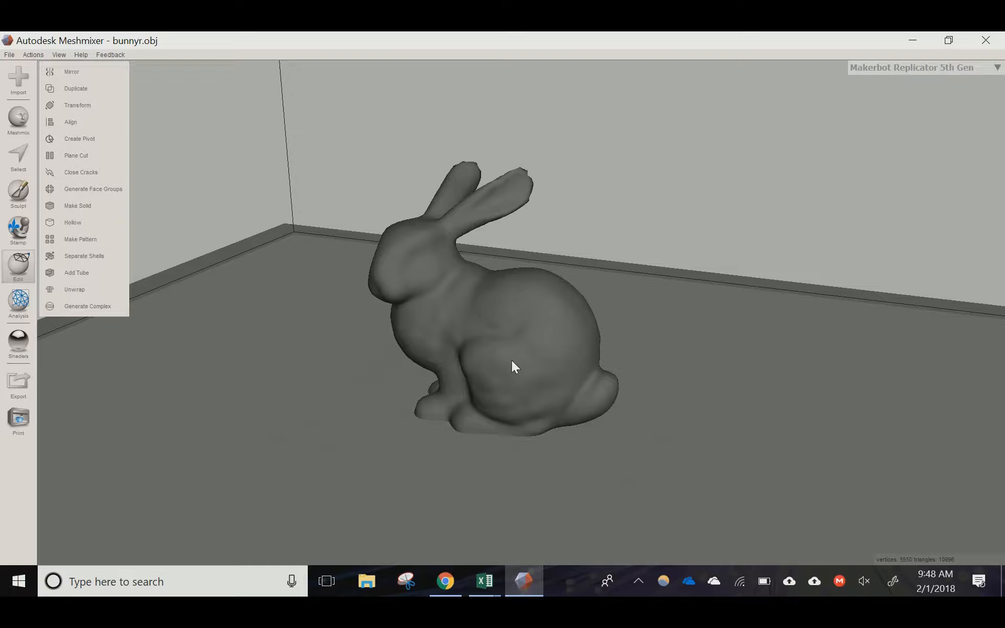
pyautogui.click(448, 287)
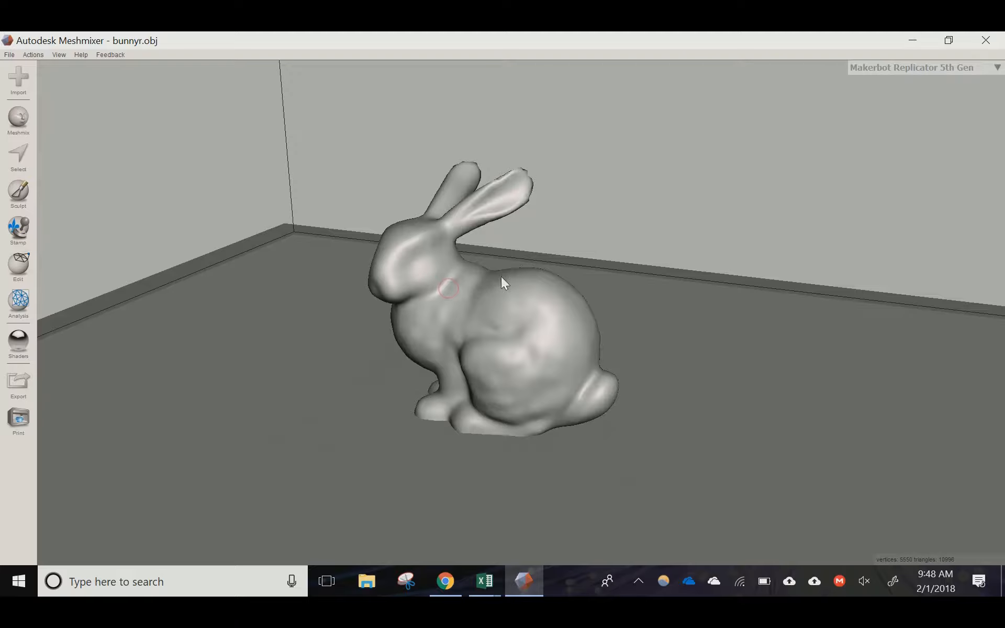
# Step: Transform the active bunny by translating it about 60.7 mm along X, and accept the move
pyautogui.press('t')
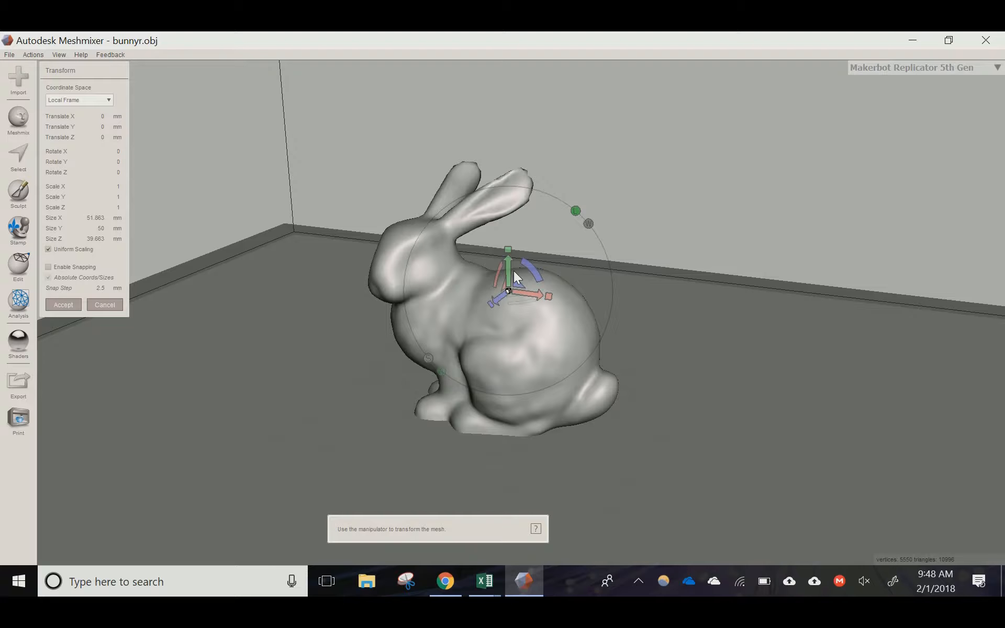
pyautogui.moveTo(537, 296); pyautogui.dragTo(839, 343)
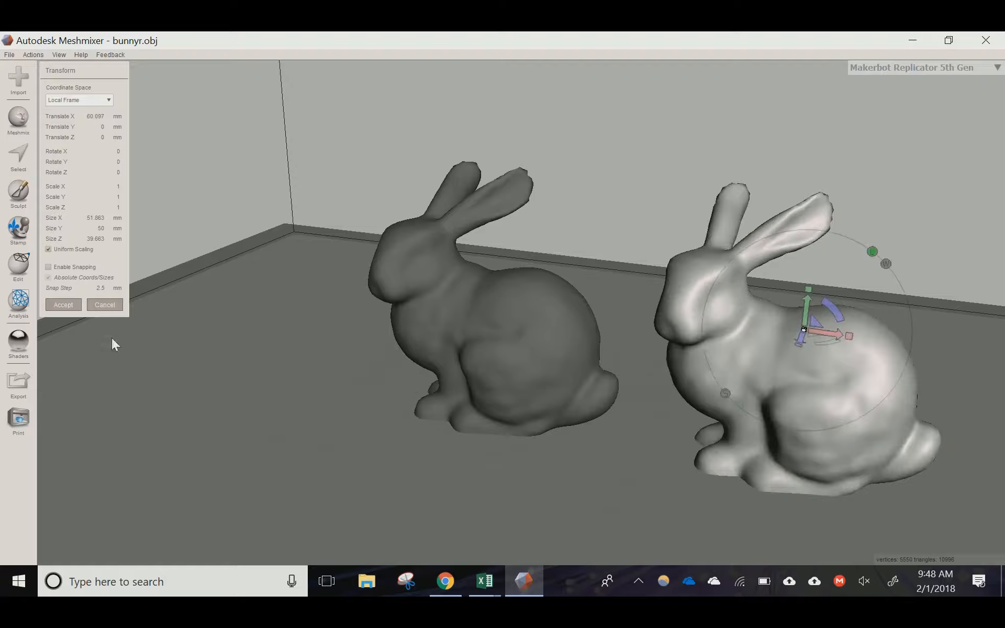
pyautogui.click(63, 305)
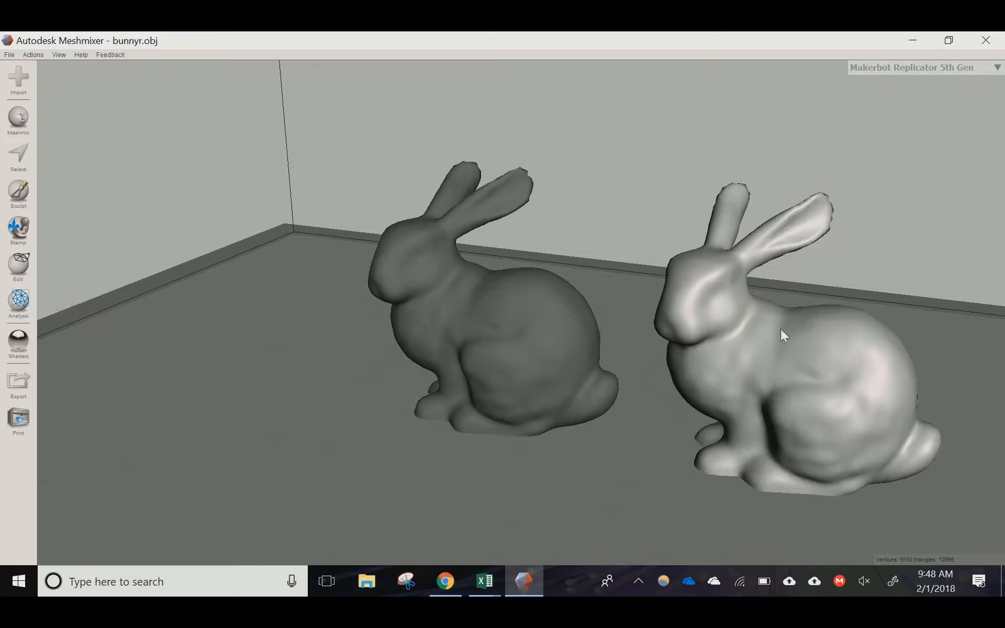
# Step: Switch the active object back and forth between the two bunnies, ending on the bunny that was not moved
pyautogui.click(497, 302)
pyautogui.click(760, 344)
pyautogui.click(509, 341)
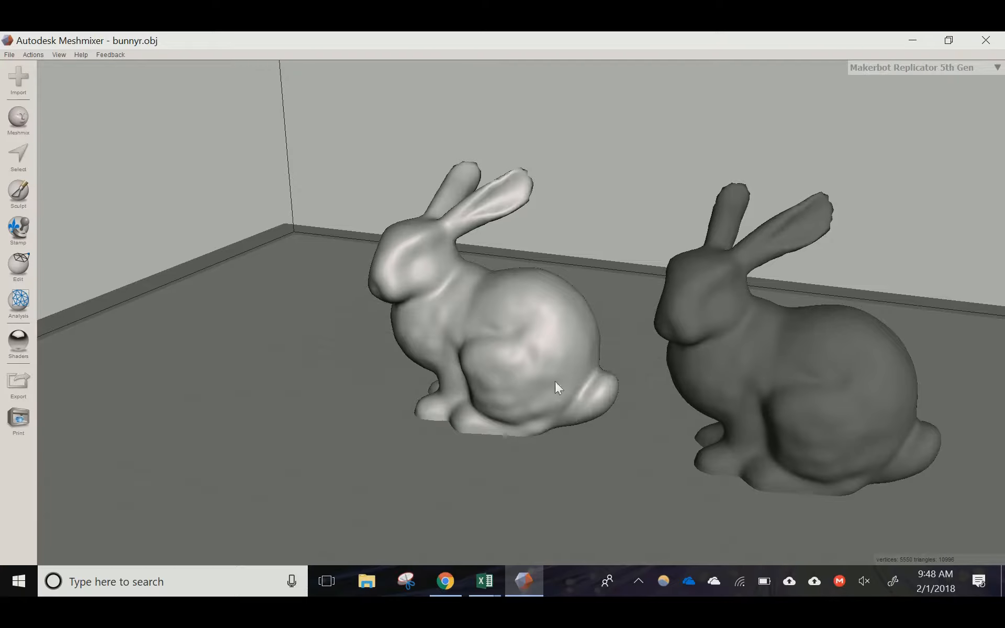
pyautogui.click(25, 271)
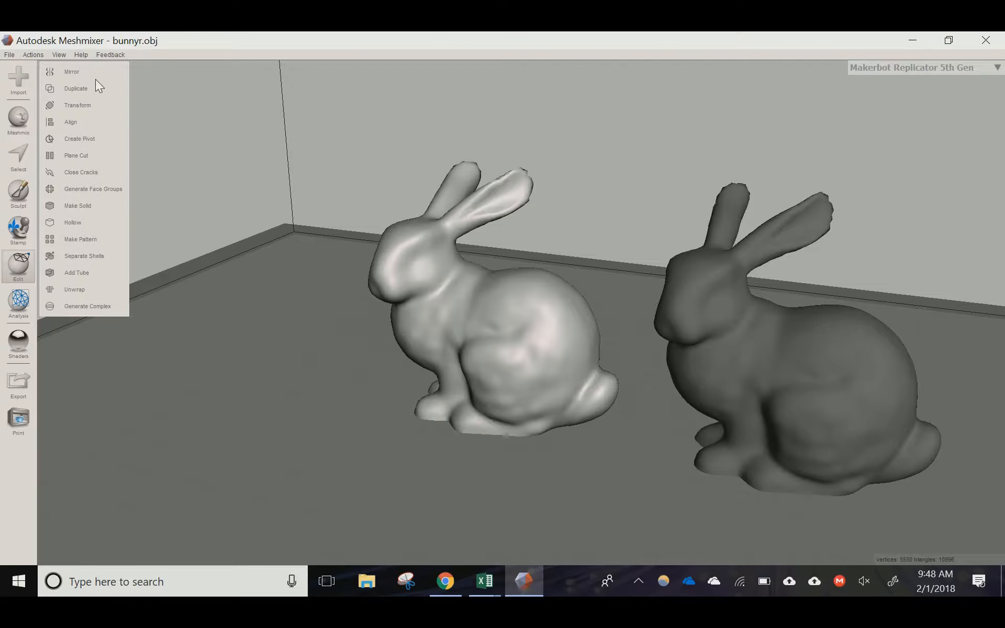
pyautogui.click(103, 128)
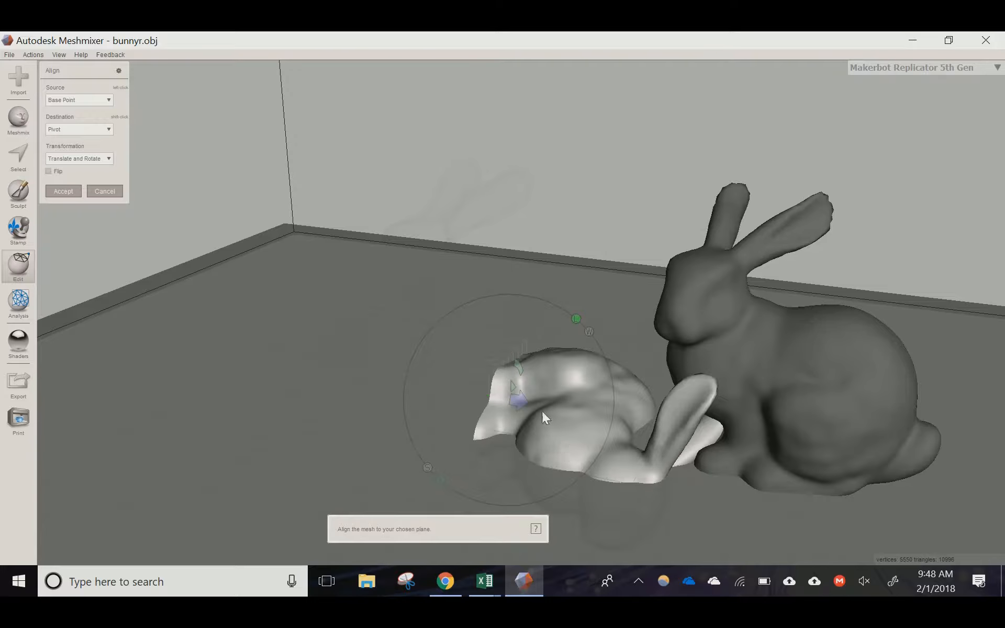
pyautogui.click(98, 192)
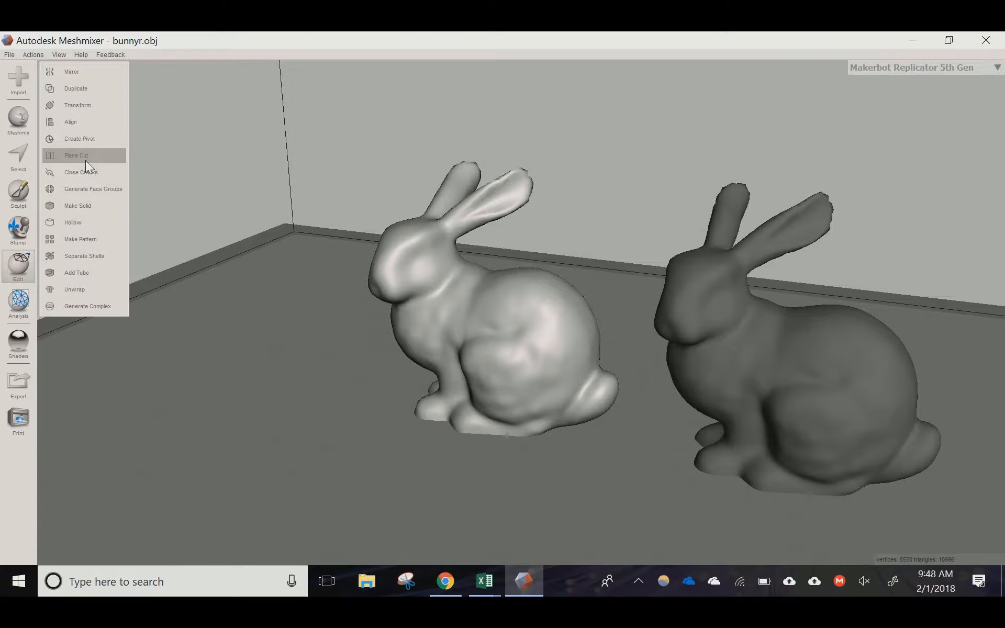
# Step: Start a Plane Cut on the active bunny and tilt the cutting plane diagonally through its body
pyautogui.scroll(5, 436, 297)
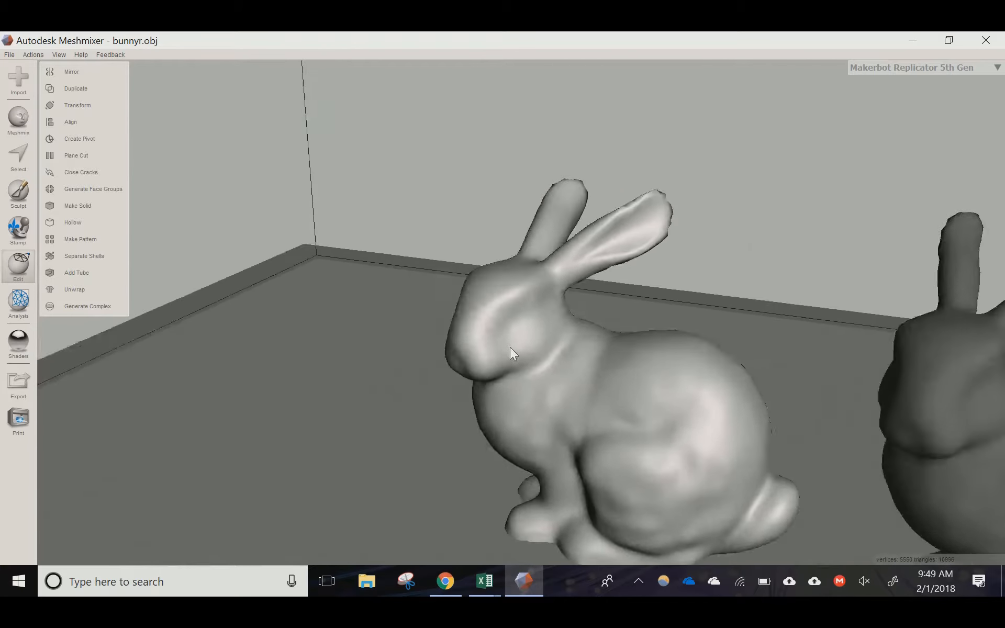
pyautogui.moveTo(509, 347); pyautogui.dragTo(574, 396, button='middle')
pyautogui.scroll(3, 610, 432)
pyautogui.moveTo(512, 368); pyautogui.dragTo(453, 291, button='middle')
pyautogui.moveTo(450, 272); pyautogui.dragTo(528, 257, button='right')
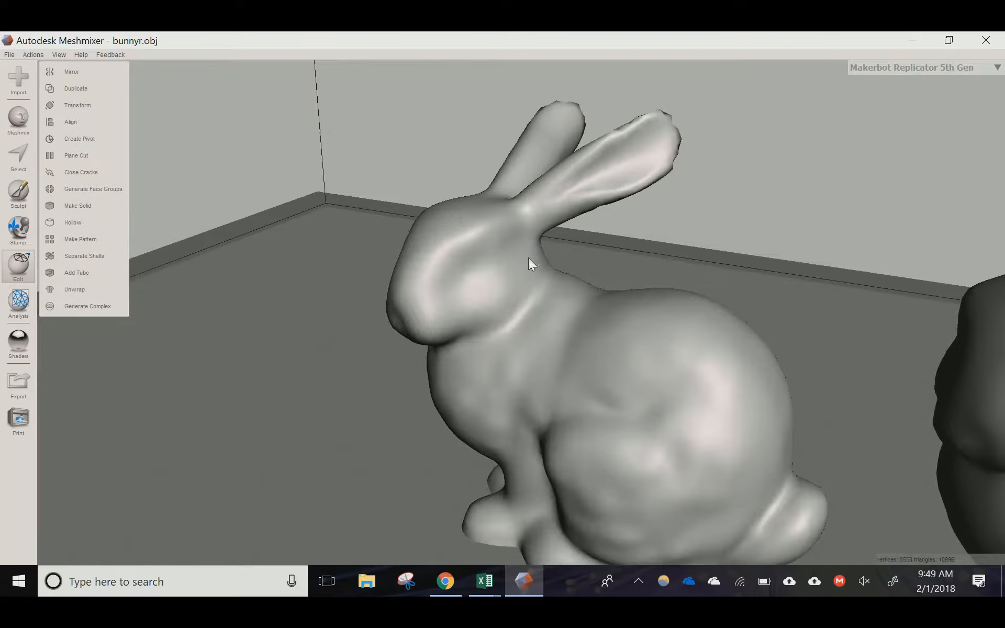
pyautogui.click(87, 155)
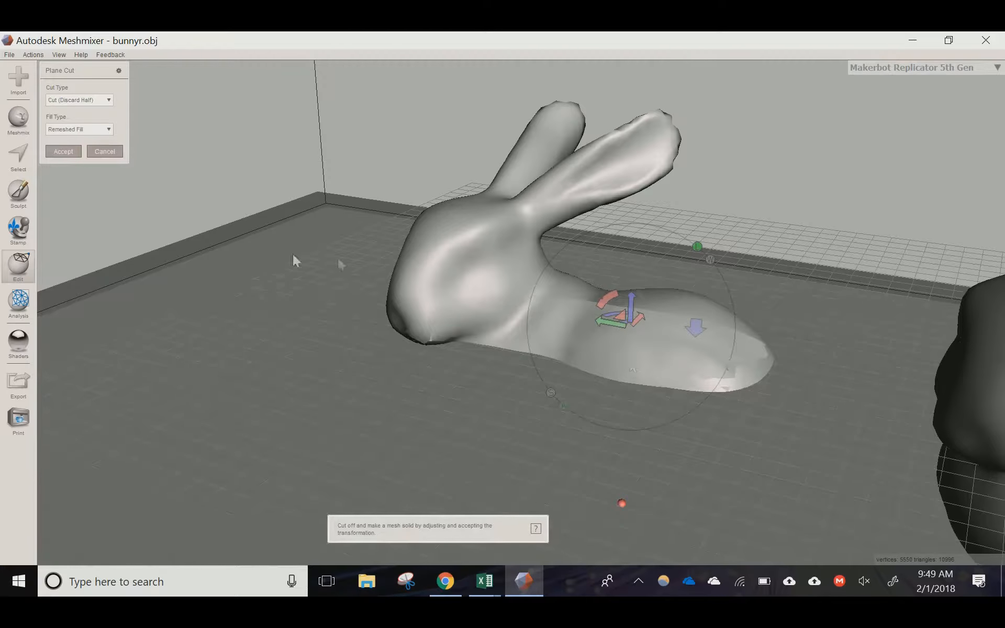
pyautogui.moveTo(378, 356); pyautogui.dragTo(482, 340, button='right')
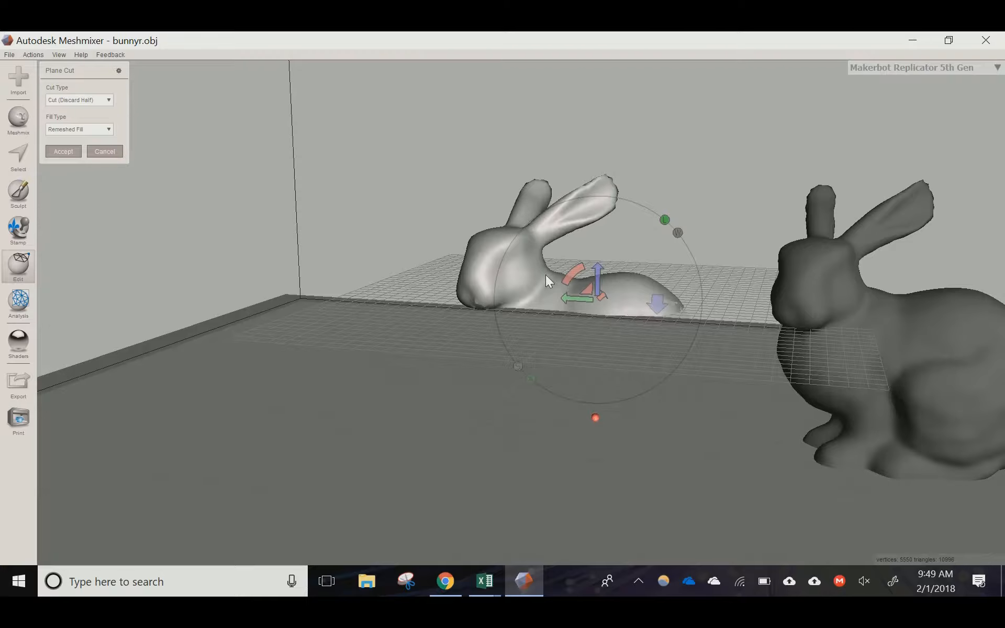
pyautogui.scroll(5, 536, 268)
pyautogui.moveTo(512, 222); pyautogui.dragTo(511, 241, button='right')
pyautogui.moveTo(642, 260); pyautogui.dragTo(653, 294)
pyautogui.moveTo(652, 291); pyautogui.dragTo(768, 275, button='right')
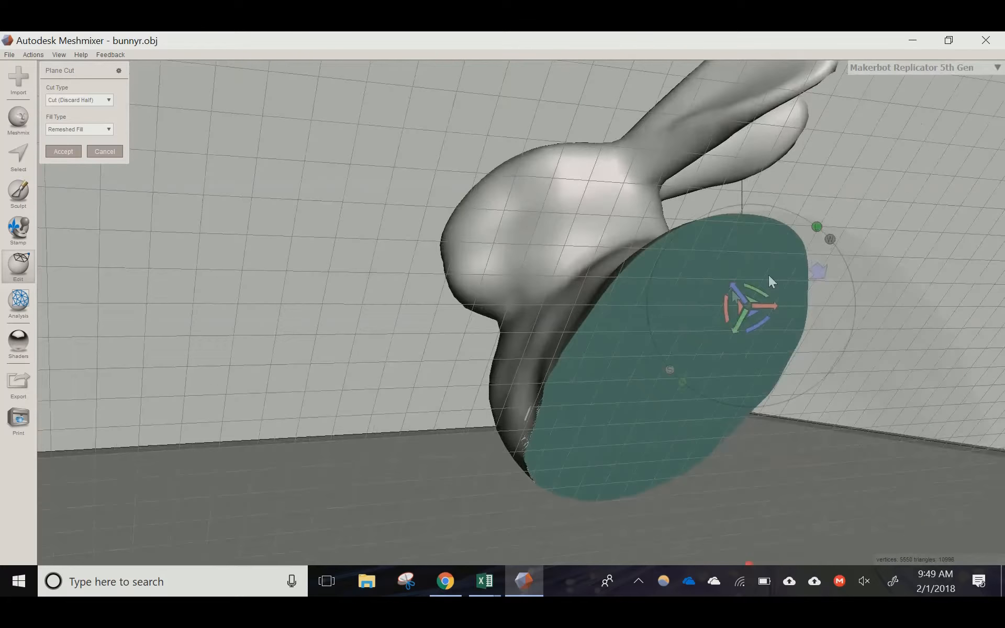
pyautogui.moveTo(623, 280); pyautogui.dragTo(697, 307, button='right')
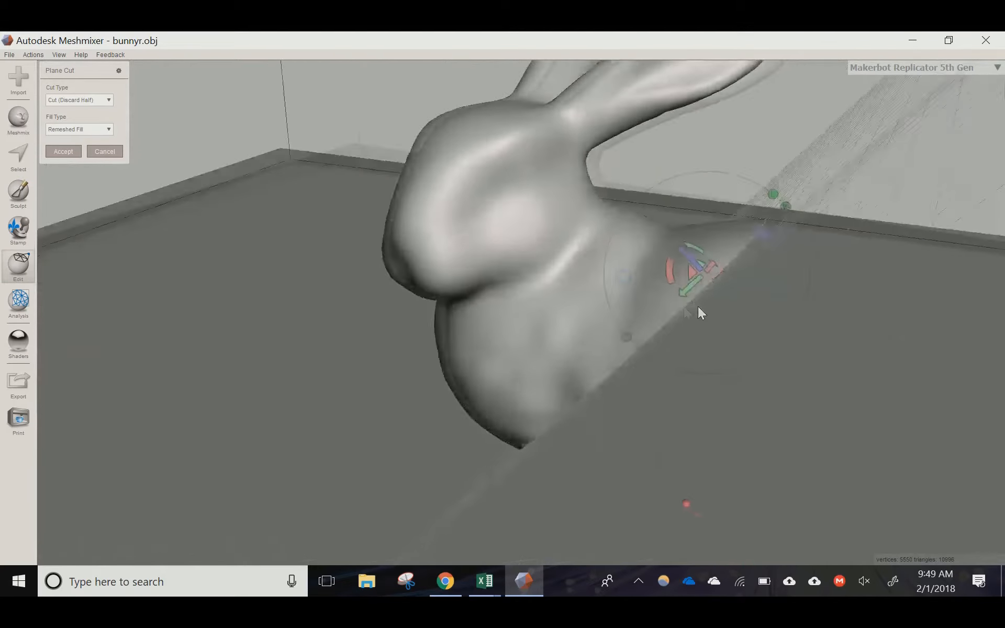
pyautogui.scroll(-5, 692, 299)
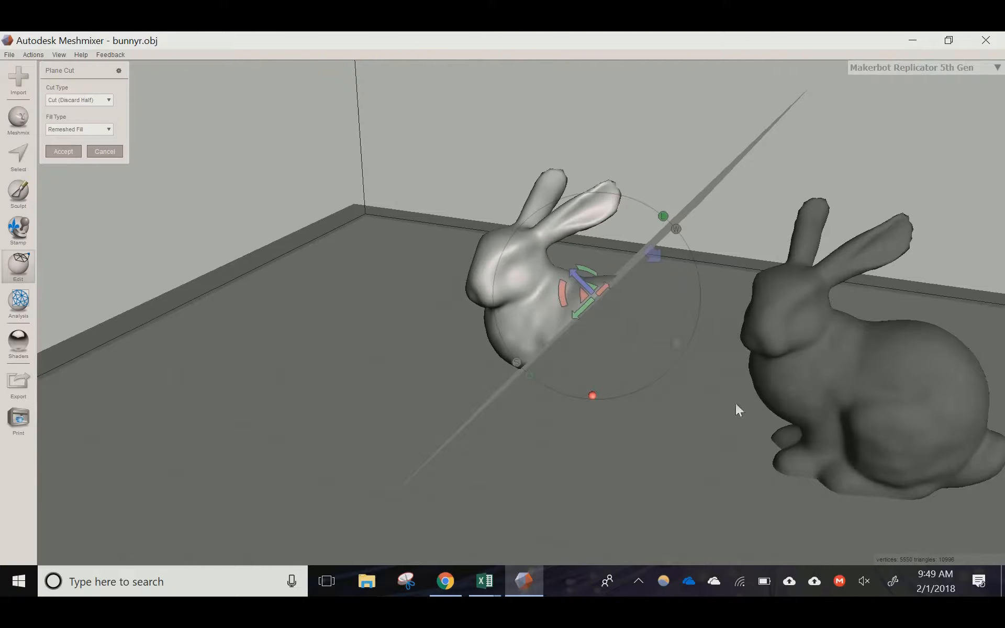
# Step: Flip the cut direction to keep the bunny's rear body, and look at the available cut types
pyautogui.click(652, 255)
pyautogui.moveTo(646, 302); pyautogui.dragTo(628, 259, button='right')
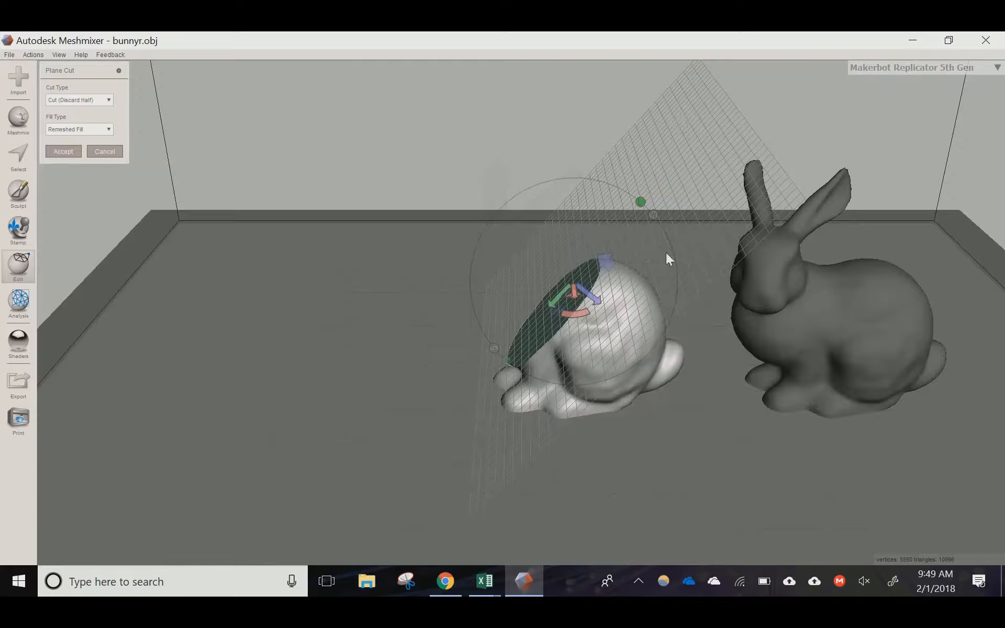
pyautogui.moveTo(632, 256); pyautogui.dragTo(516, 218, button='right')
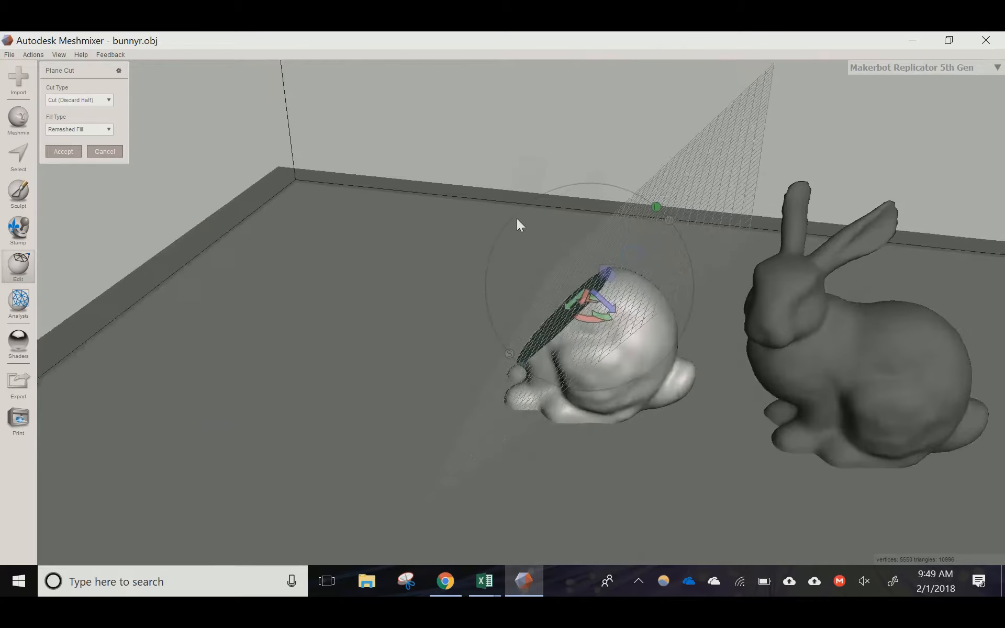
pyautogui.click(100, 100)
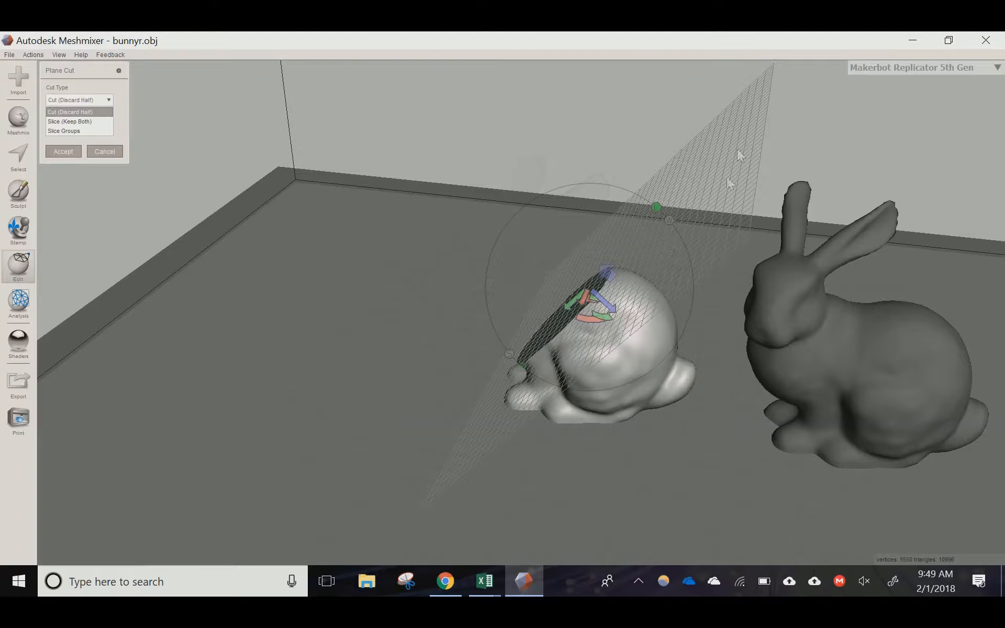
# Step: Redraw the cutting plane at two other angles through the bunny's head and body
pyautogui.click(575, 195)
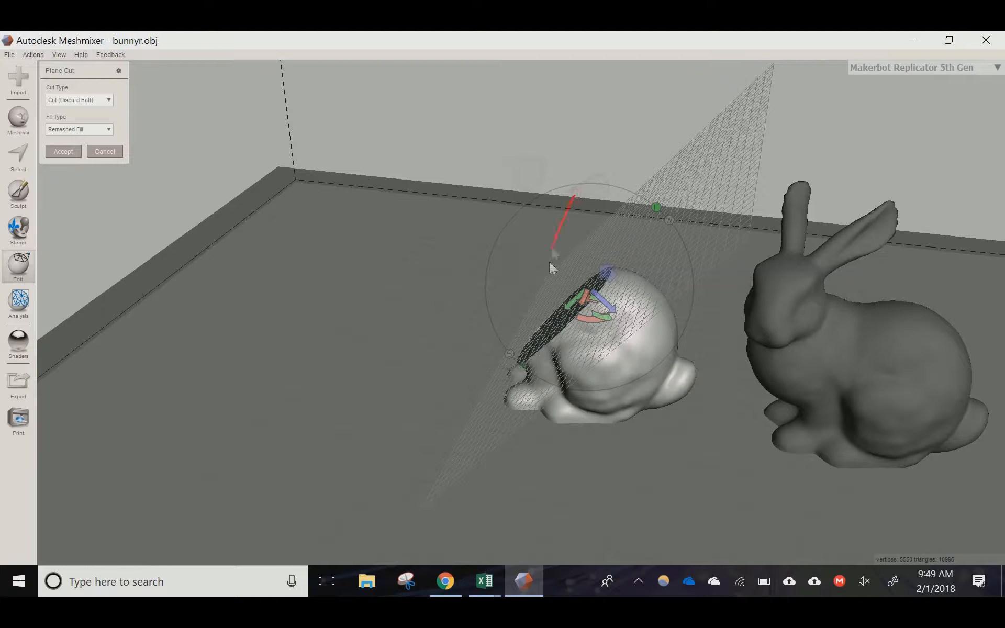
pyautogui.moveTo(481, 415)
pyautogui.mouseDown()
pyautogui.moveTo(455, 433)
pyautogui.moveTo(474, 405)
pyautogui.mouseUp()
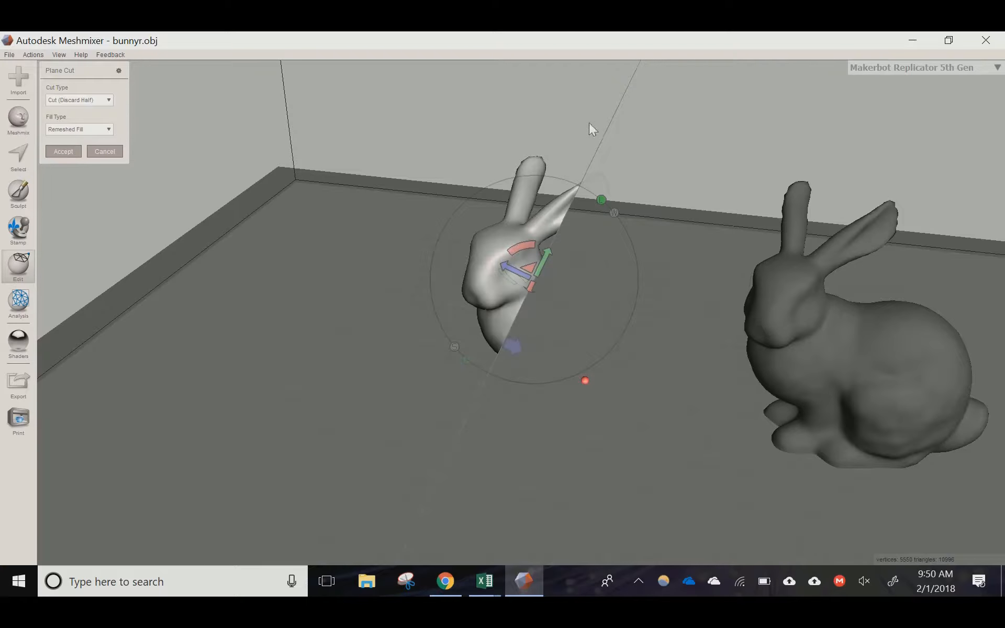
pyautogui.moveTo(488, 229); pyautogui.dragTo(597, 269, button='right')
pyautogui.moveTo(448, 163); pyautogui.dragTo(572, 369)
pyautogui.moveTo(564, 345); pyautogui.dragTo(519, 215, button='right')
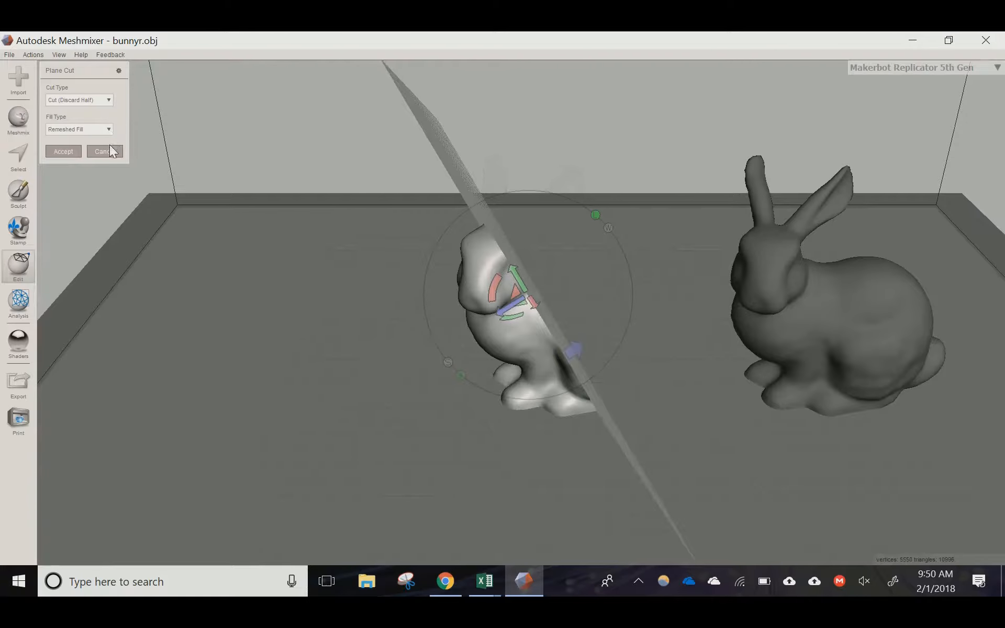
# Step: Redraw the cutting plane diagonally through the bunny's head, flip it to keep the body, and accept the Plane Cut with Remeshed Fill
pyautogui.moveTo(601, 189); pyautogui.dragTo(395, 398)
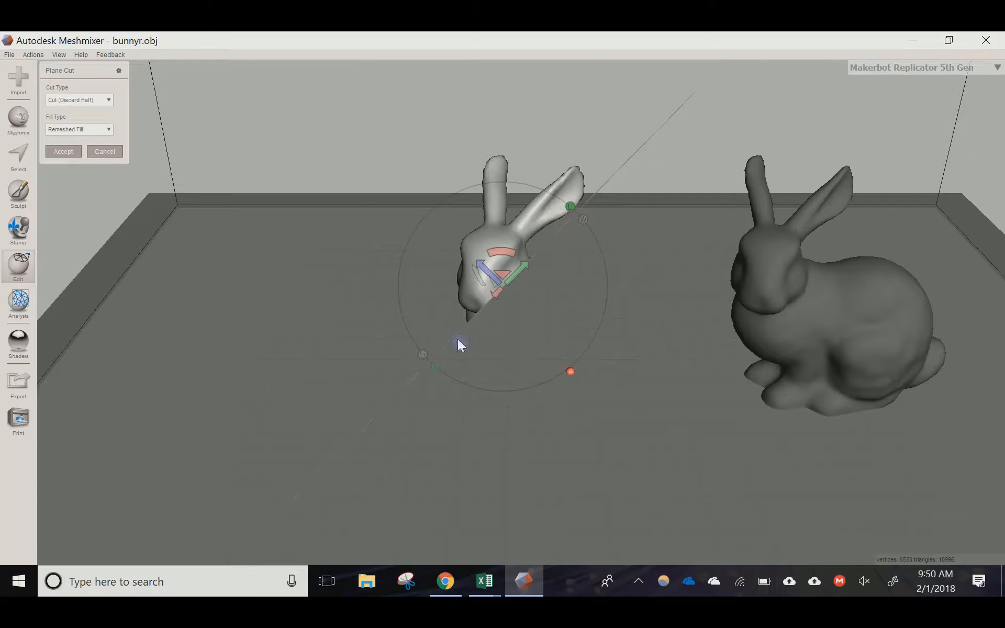
pyautogui.moveTo(514, 290); pyautogui.dragTo(541, 276, button='right')
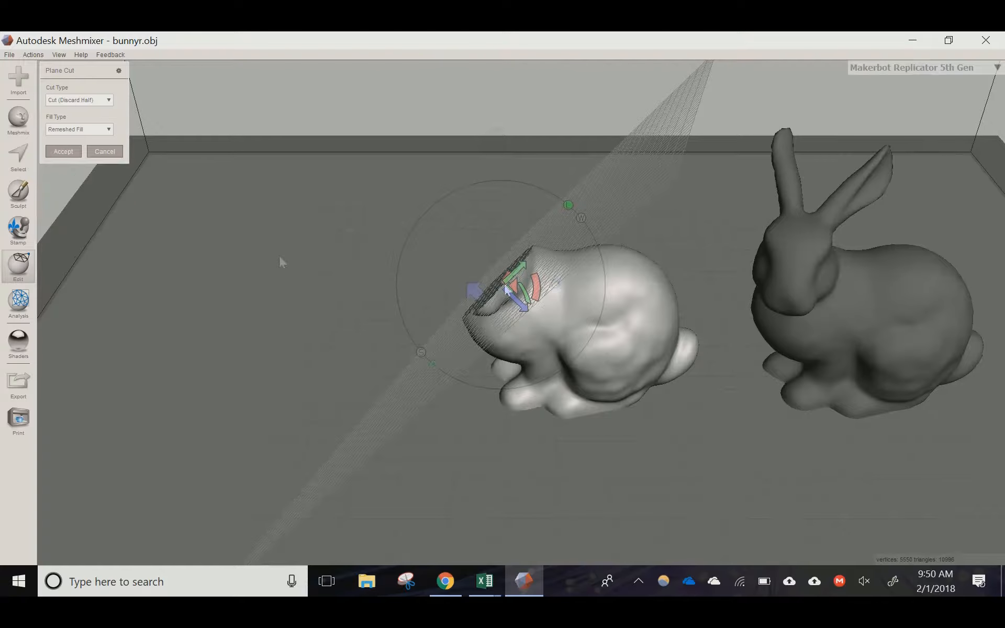
pyautogui.click(63, 151)
pyautogui.moveTo(510, 291); pyautogui.dragTo(267, 261, button='right')
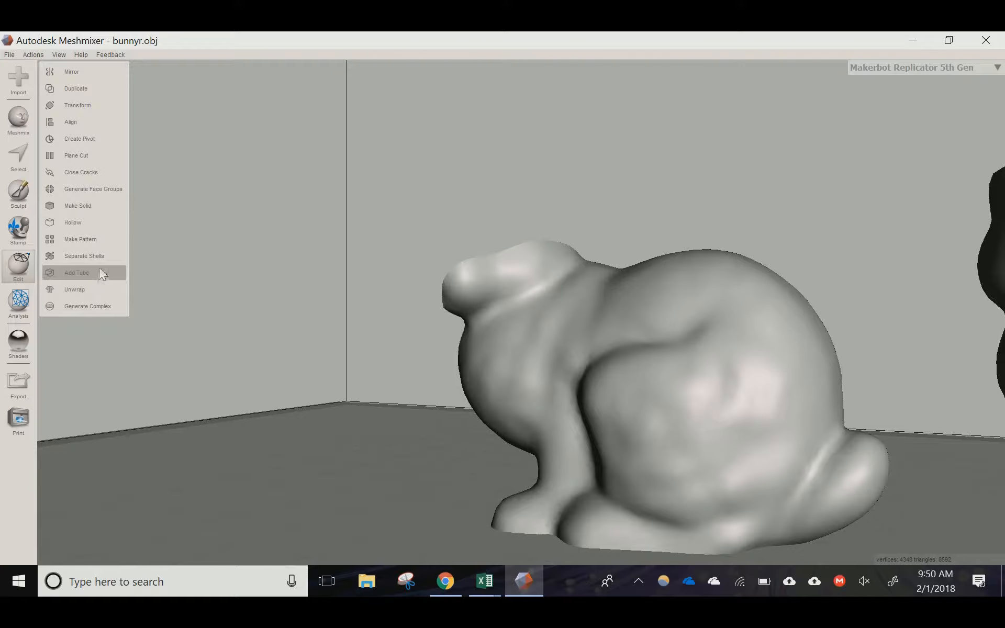
pyautogui.moveTo(660, 215); pyautogui.dragTo(619, 253, button='right')
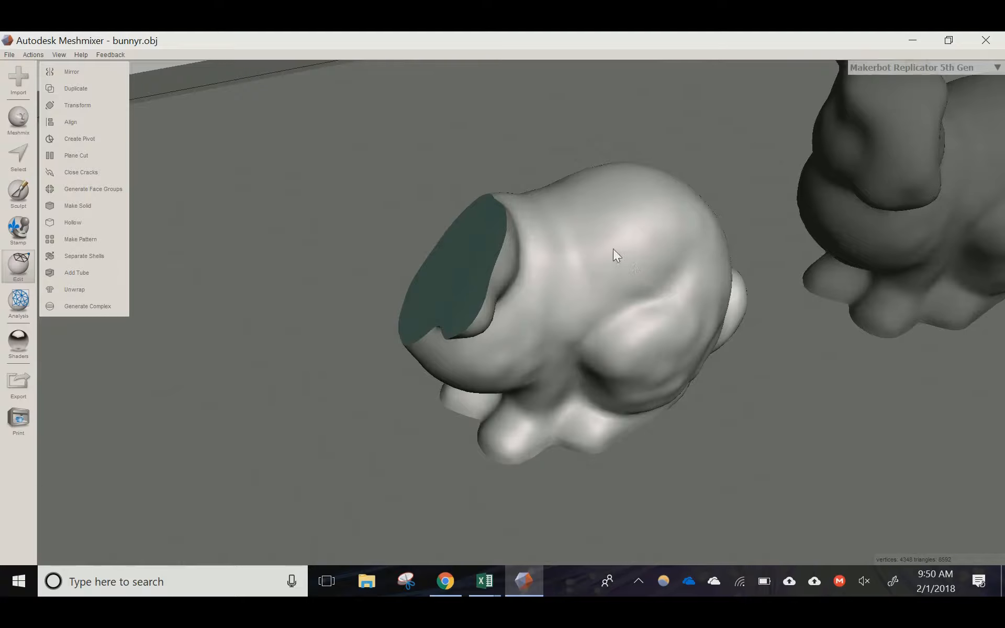
# Step: Hollow the cut bunny with a 3 mm offset distance, update the hollow, and accept it
pyautogui.click(103, 223)
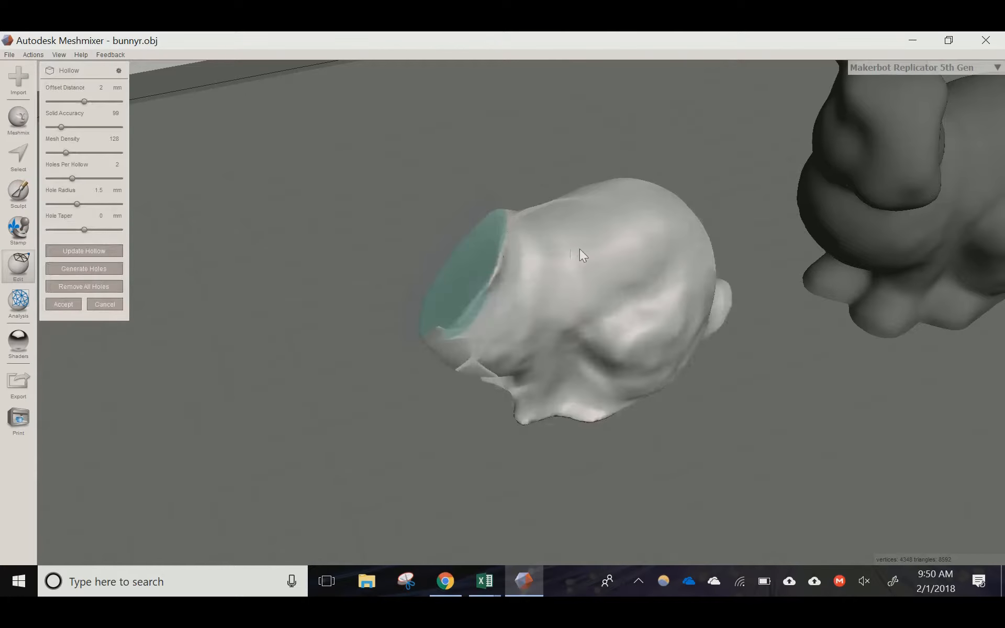
pyautogui.moveTo(574, 286); pyautogui.dragTo(673, 276, button='right')
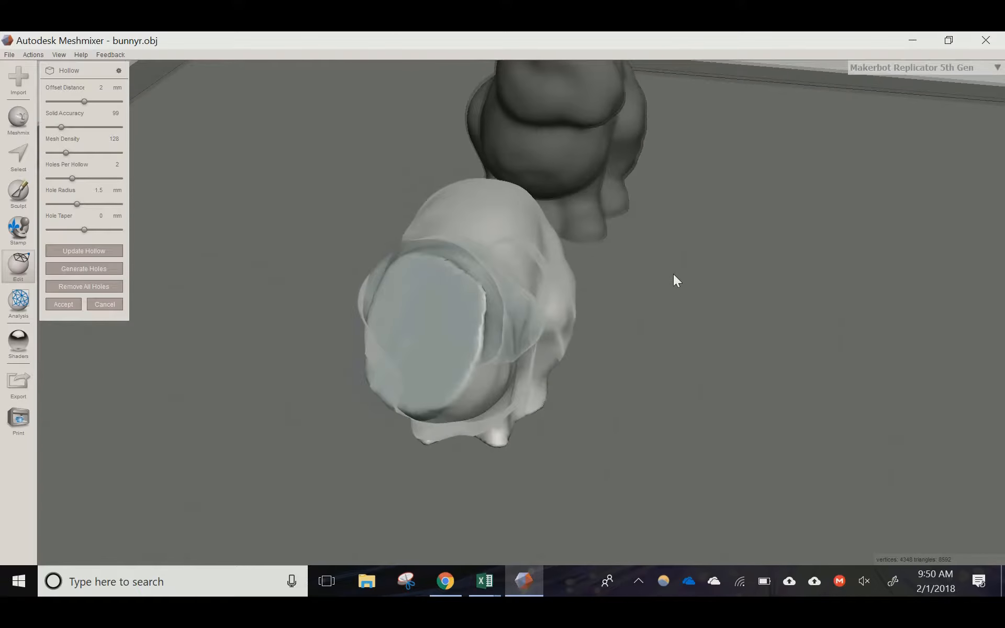
pyautogui.click(98, 88)
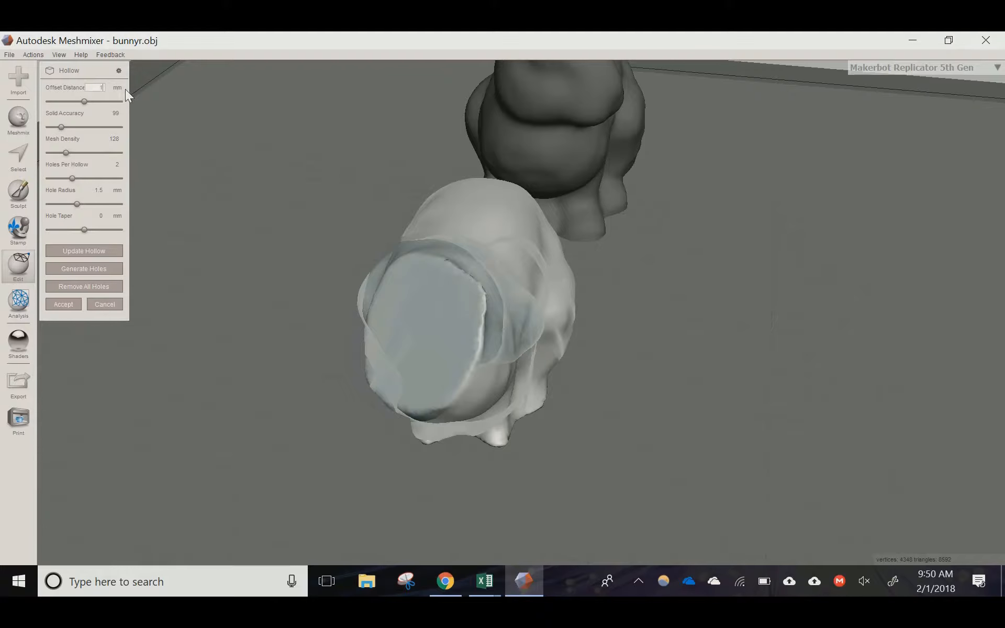
pyautogui.write('3')
pyautogui.click(80, 252)
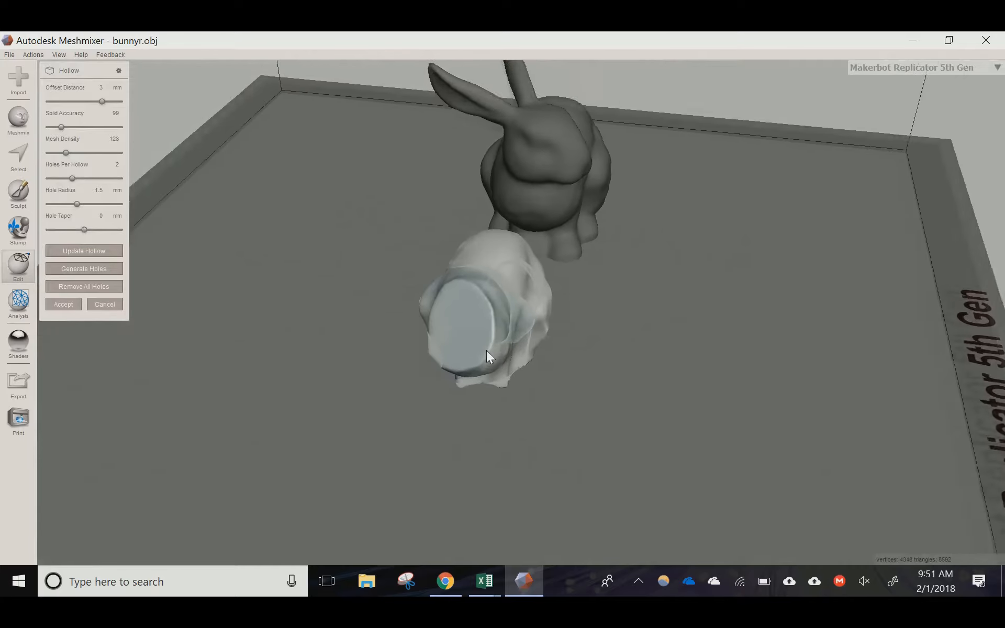
pyautogui.moveTo(485, 350); pyautogui.dragTo(392, 336, button='right')
pyautogui.click(62, 303)
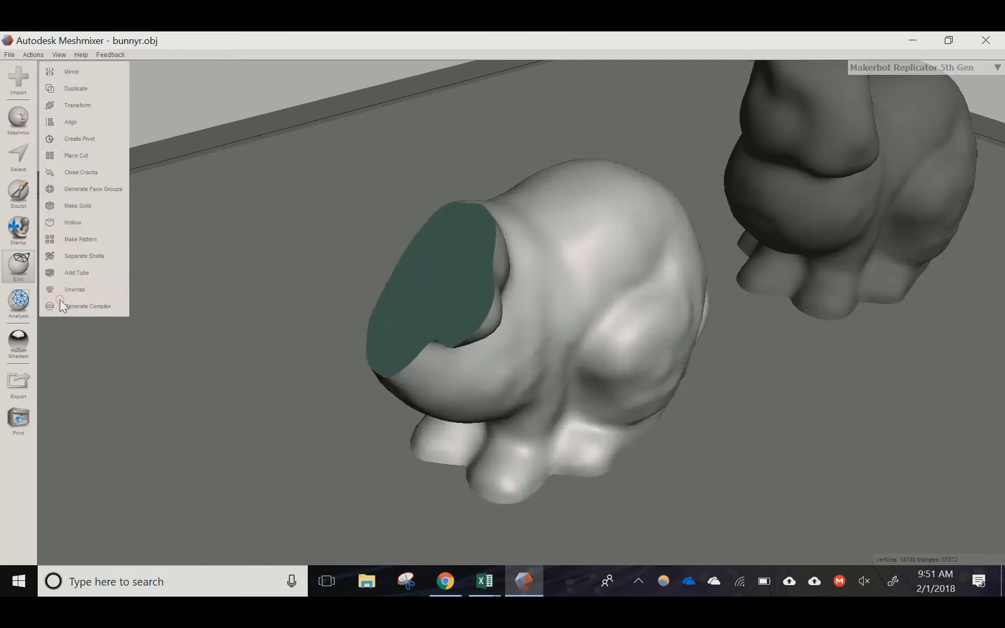
# Step: Try a Plane Cut through the hollowed bunny, inspect the inner cavity and wall, and leave the cut
pyautogui.moveTo(494, 378); pyautogui.dragTo(534, 359, button='right')
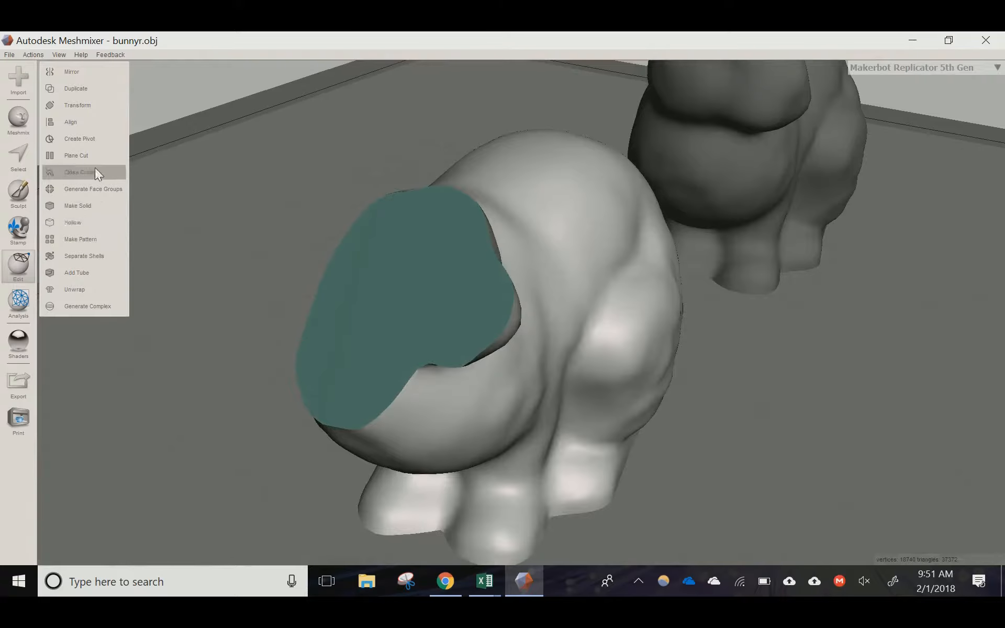
pyautogui.click(88, 155)
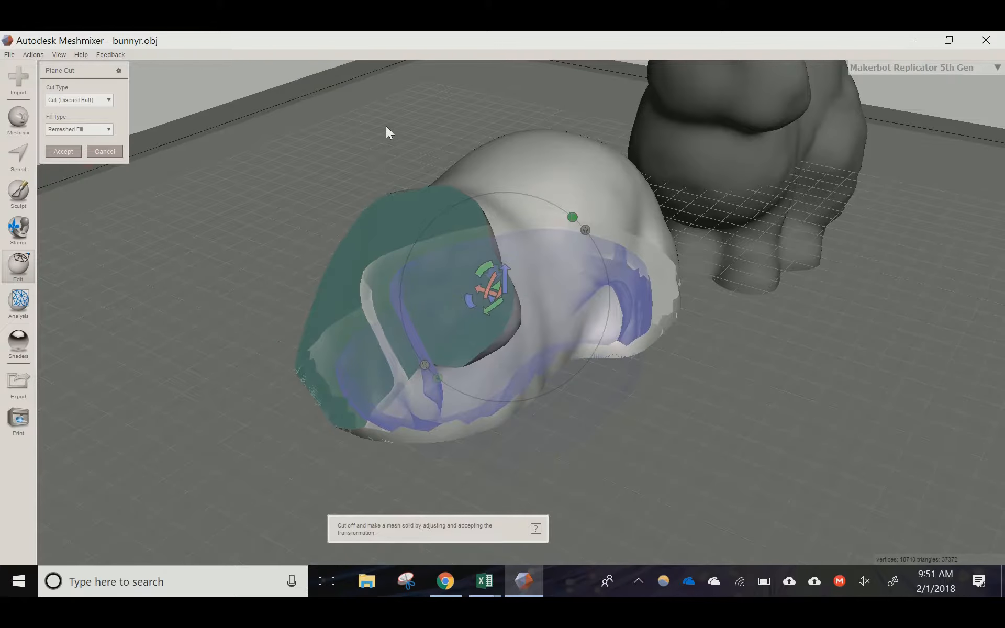
pyautogui.moveTo(384, 130); pyautogui.dragTo(542, 500)
pyautogui.moveTo(542, 500); pyautogui.dragTo(499, 432, button='right')
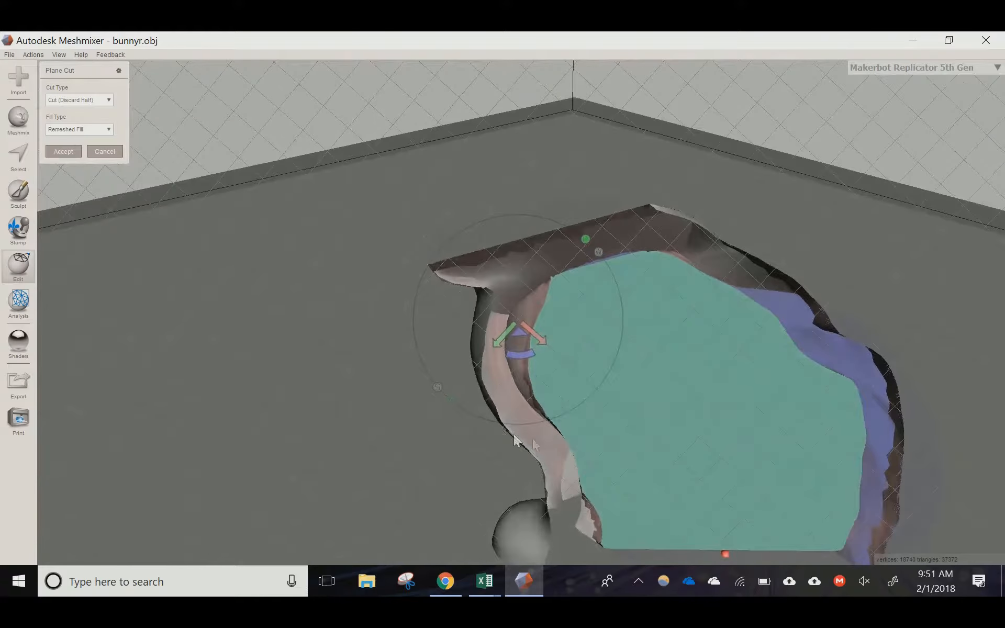
pyautogui.scroll(6, 800, 382)
pyautogui.moveTo(739, 366)
pyautogui.mouseDown(button='right')
pyautogui.moveTo(937, 459)
pyautogui.moveTo(746, 349)
pyautogui.mouseUp(button='right')
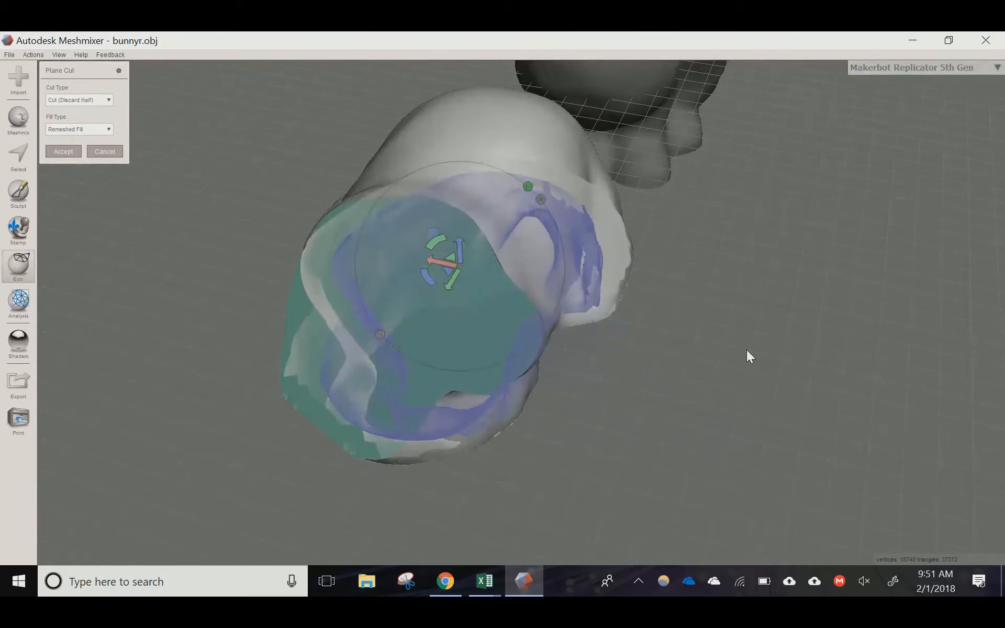
pyautogui.press('Return')
# Step: Draw a steep cutting plane through the hollowed bunny, cancel it, and bring up and close Plane Cut once more
pyautogui.click(76, 155)
pyautogui.moveTo(321, 162); pyautogui.dragTo(510, 409)
pyautogui.moveTo(510, 409); pyautogui.dragTo(230, 301, button='right')
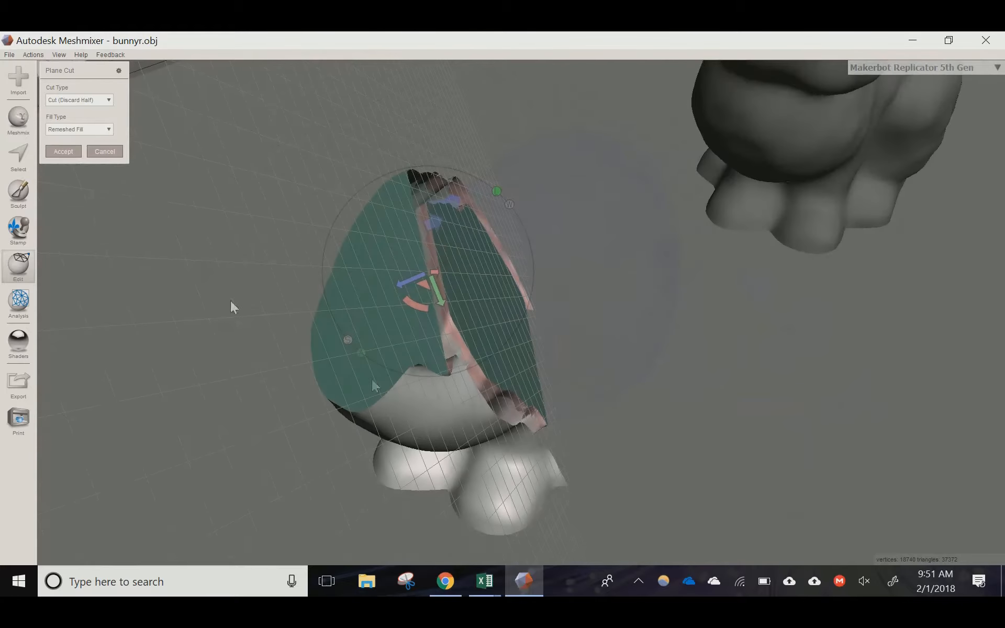
pyautogui.click(108, 152)
pyautogui.click(108, 152)
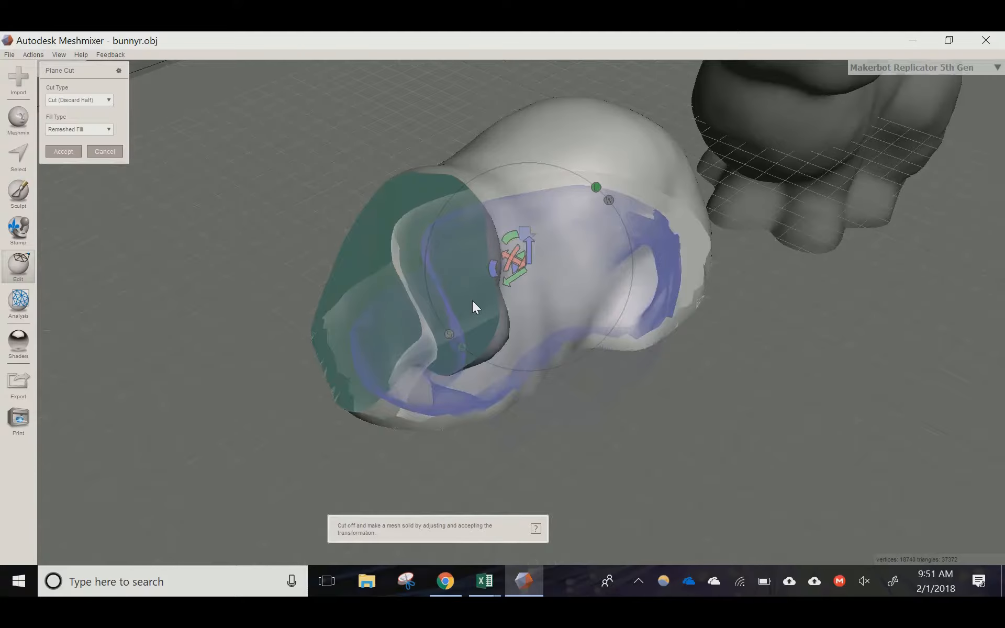
pyautogui.press('Return')
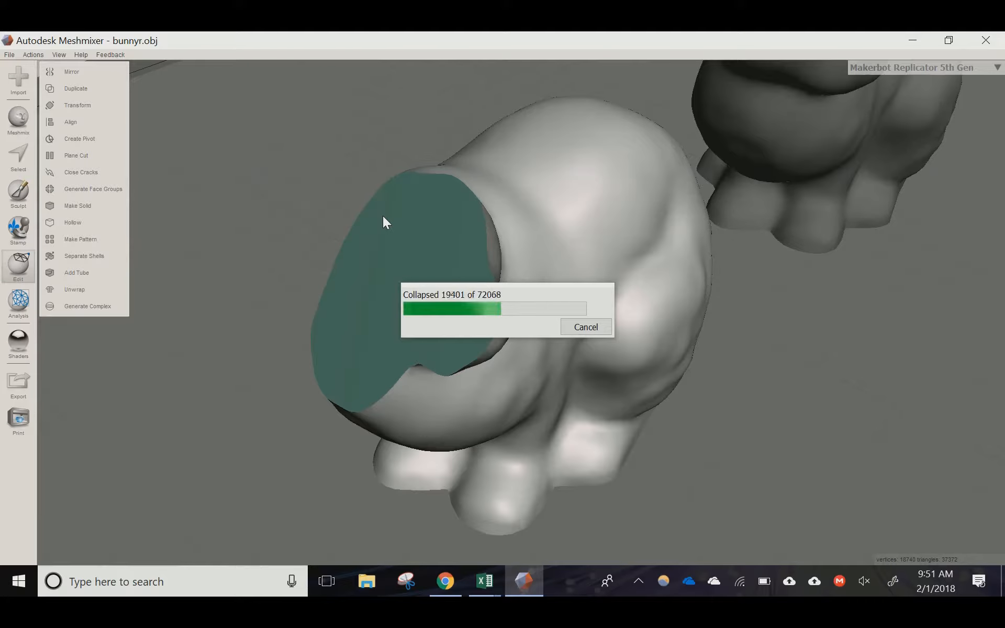
# Step: Preview the Hollow with a 3 mm offset distance on the cut bunny, view its cut face, and cancel it
pyautogui.scroll(2, 441, 306)
pyautogui.moveTo(430, 306)
pyautogui.mouseDown(button='right')
pyautogui.moveTo(379, 276)
pyautogui.moveTo(356, 294)
pyautogui.moveTo(404, 308)
pyautogui.moveTo(441, 289)
pyautogui.moveTo(443, 260)
pyautogui.moveTo(491, 296)
pyautogui.moveTo(446, 296)
pyautogui.mouseUp(button='right')
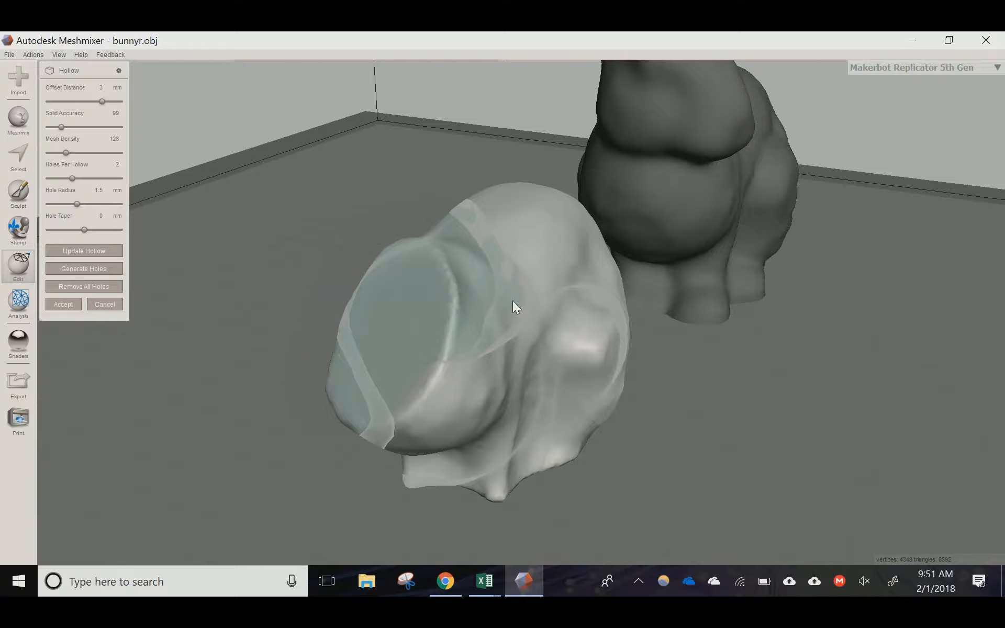
pyautogui.moveTo(519, 273); pyautogui.dragTo(503, 272, button='right')
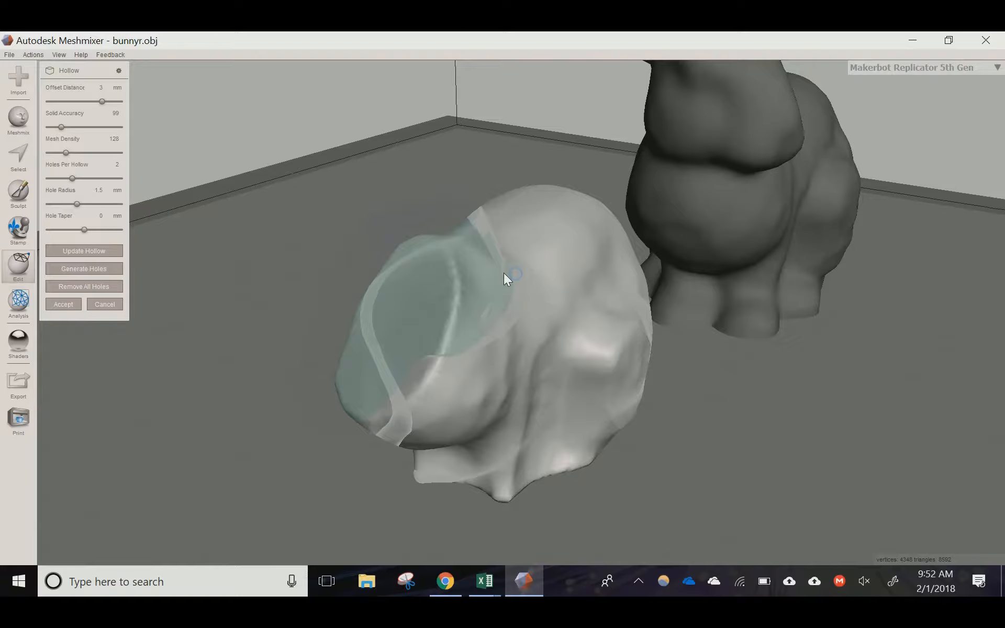
pyautogui.click(106, 305)
pyautogui.moveTo(198, 231); pyautogui.dragTo(229, 242, button='right')
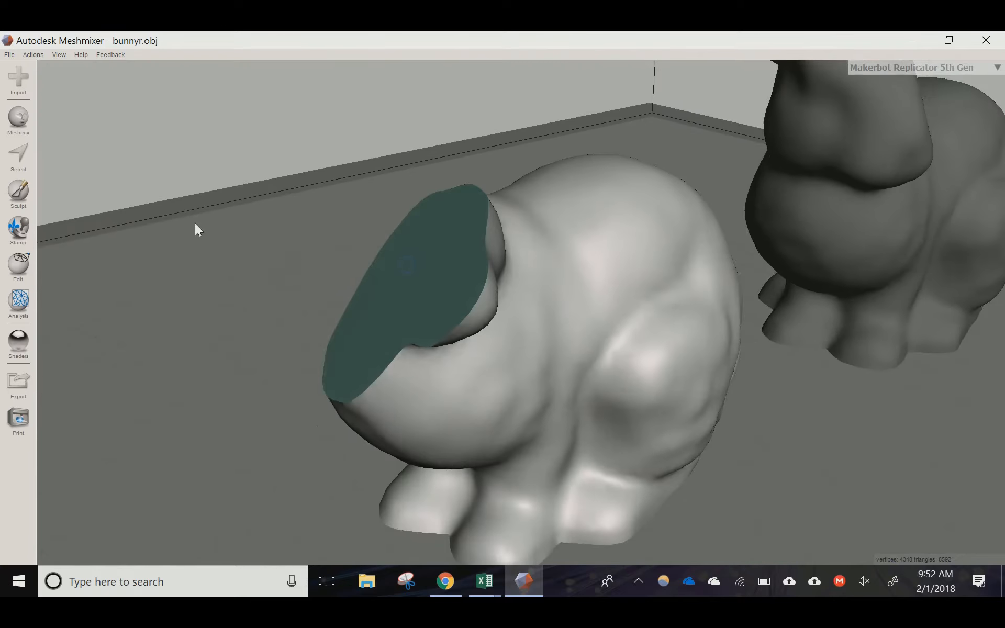
# Step: Start Hollow once more on the cut bunny with a 2 mm offset distance and leave it without accepting
pyautogui.click(30, 273)
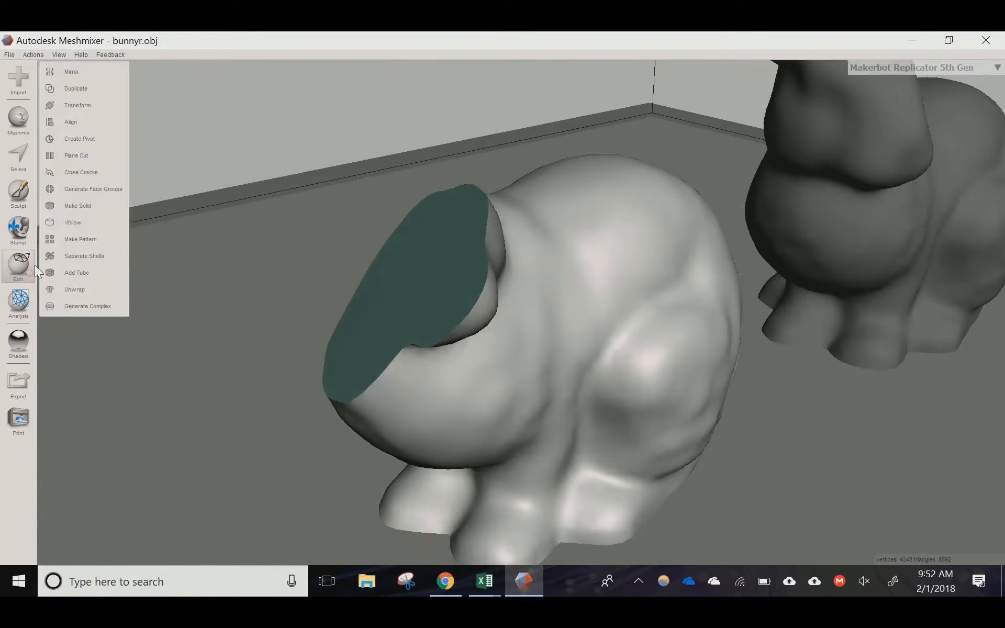
pyautogui.click(98, 216)
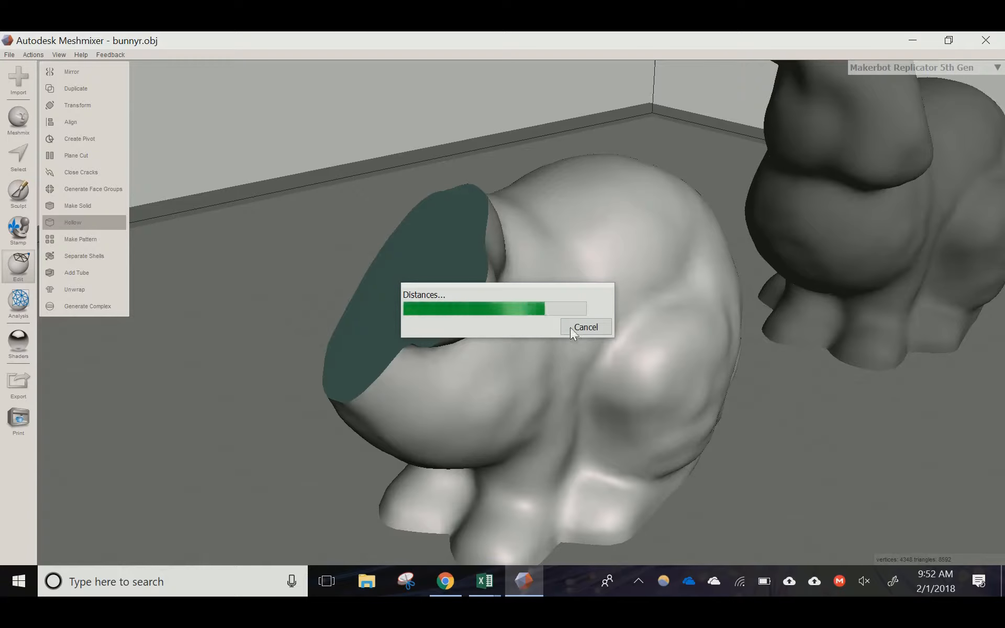
pyautogui.scroll(-5, 387, 237)
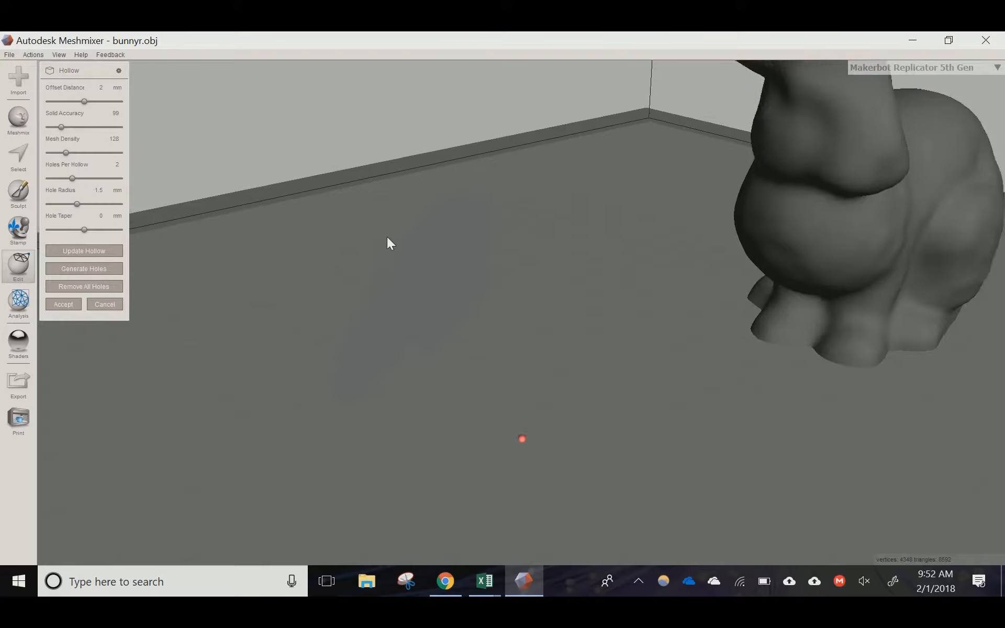
pyautogui.scroll(2, 452, 273)
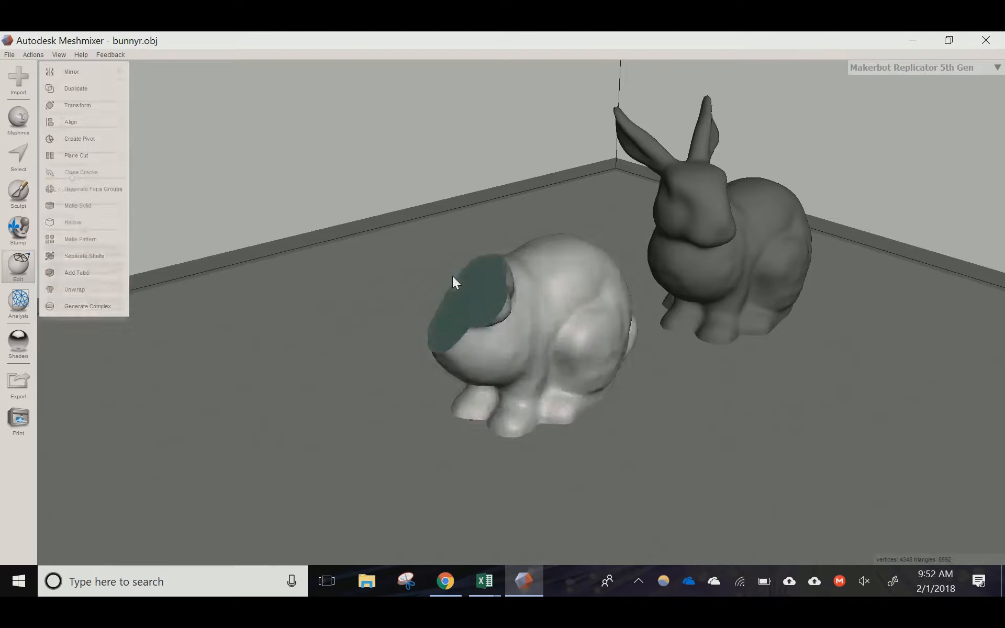
pyautogui.scroll(2, 438, 310)
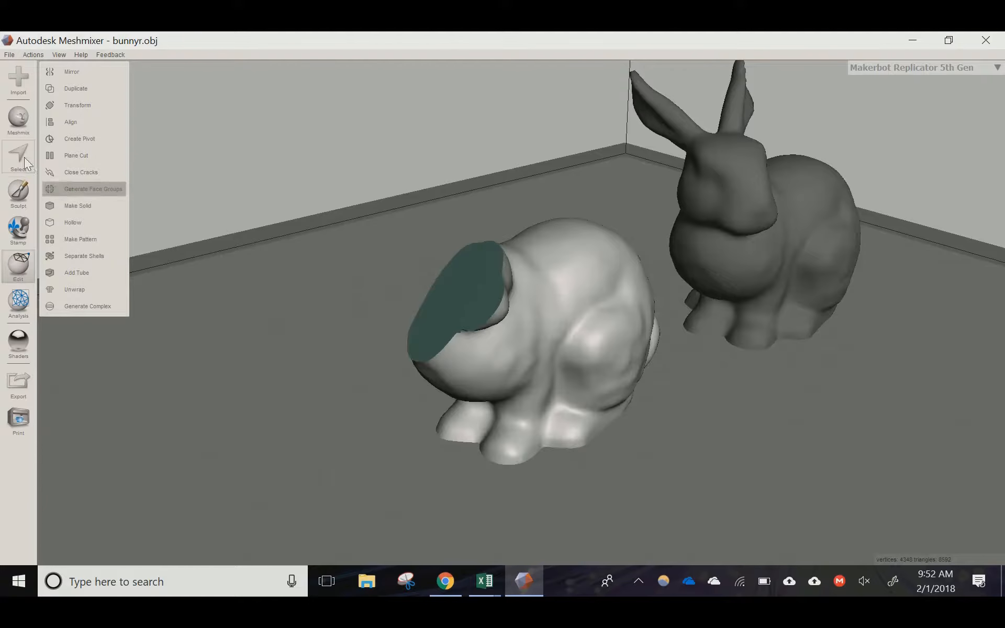
# Step: Try a diagonal Plane Cut through the cut bunny's body, view the interior, undo the plane placement, and leave the tool
pyautogui.click(76, 157)
pyautogui.moveTo(435, 207); pyautogui.dragTo(579, 375)
pyautogui.moveTo(578, 375)
pyautogui.mouseDown(button='right')
pyautogui.moveTo(378, 355)
pyautogui.moveTo(277, 325)
pyautogui.moveTo(306, 305)
pyautogui.moveTo(407, 329)
pyautogui.mouseUp(button='right')
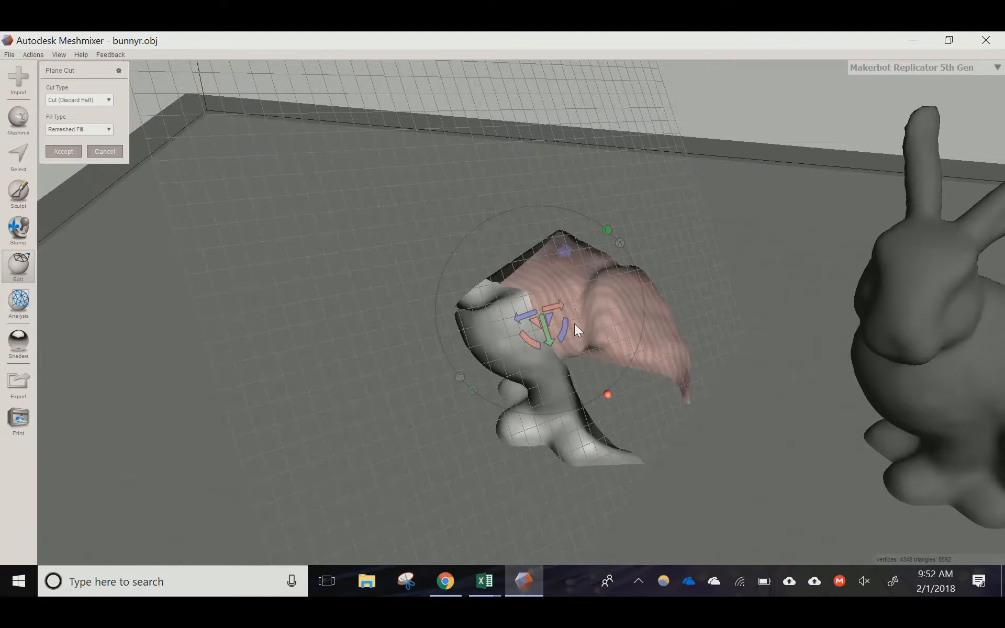
pyautogui.hotkey('ctrl', 'z')
pyautogui.moveTo(497, 302); pyautogui.dragTo(592, 272, button='right')
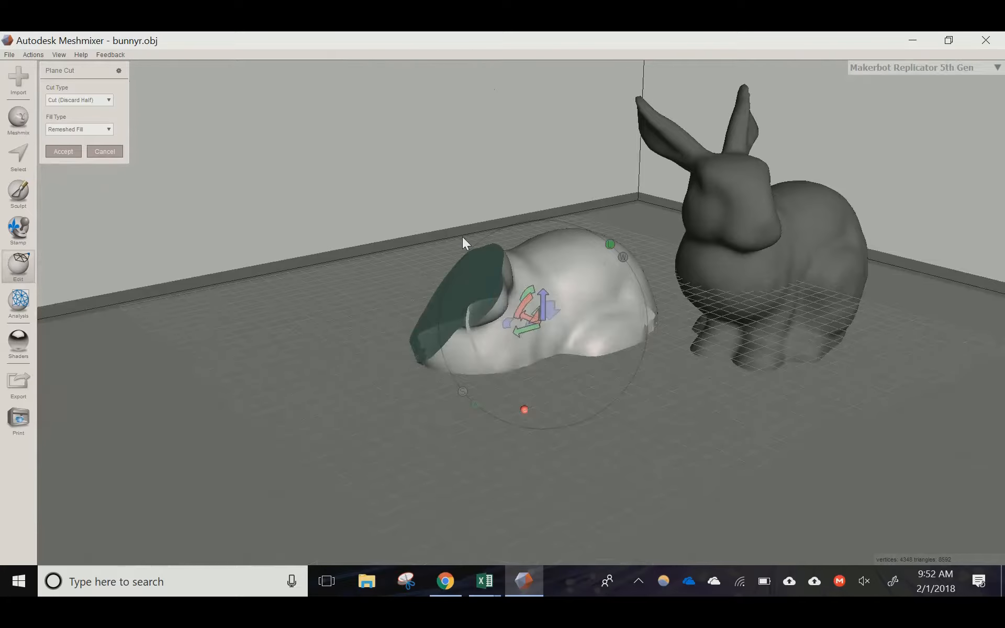
pyautogui.press('Return')
pyautogui.scroll(3, 494, 365)
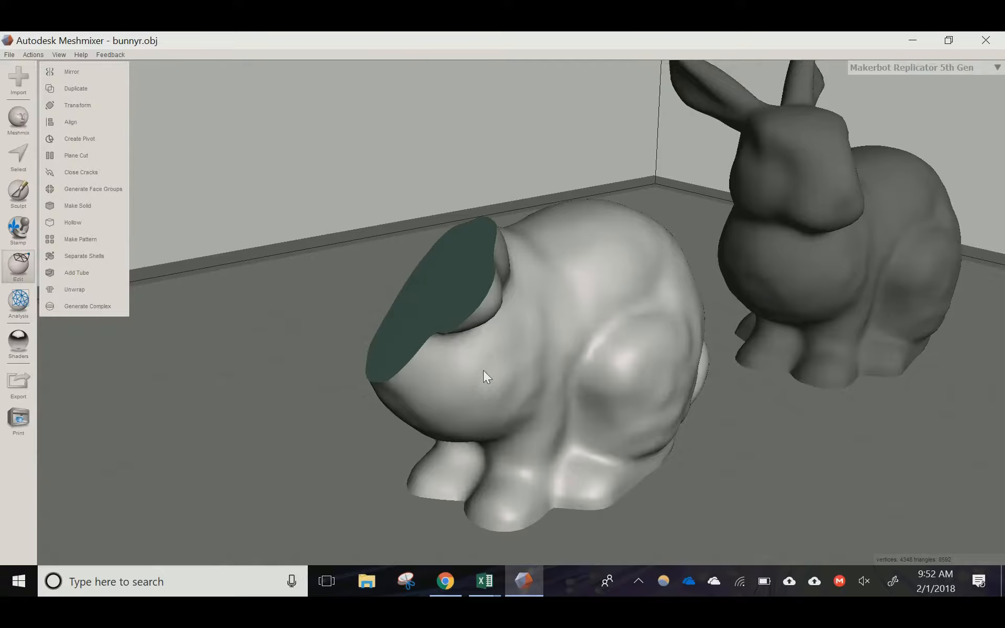
# Step: Hide the printer bed and view the headless bunny's cut face over the plain grid
pyautogui.moveTo(525, 385); pyautogui.dragTo(475, 232, button='right')
pyautogui.moveTo(438, 264); pyautogui.dragTo(432, 348, button='right')
pyautogui.click(59, 55)
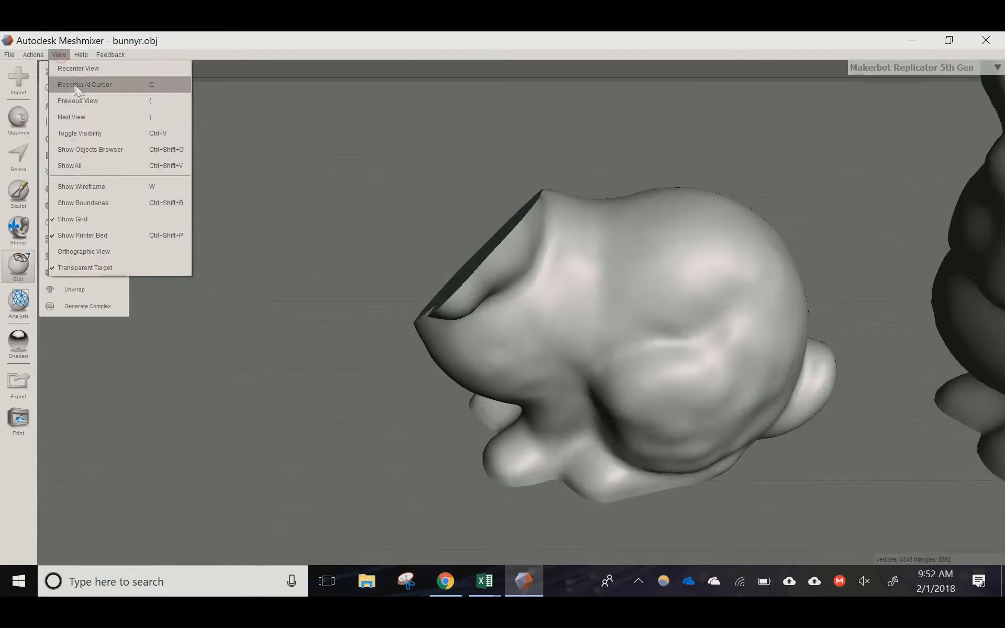
pyautogui.click(117, 234)
pyautogui.moveTo(386, 374); pyautogui.dragTo(525, 341, button='right')
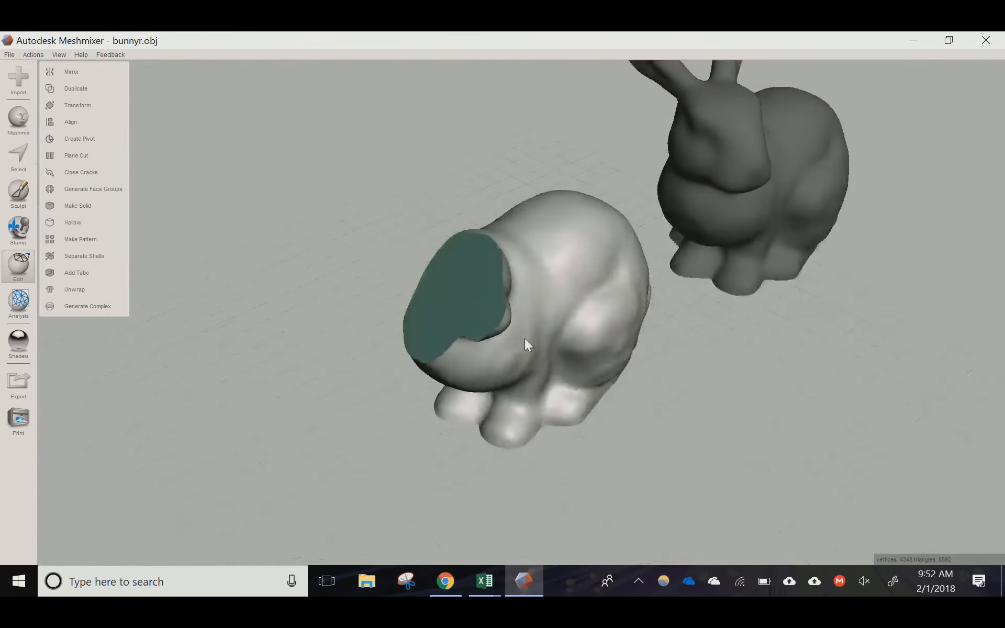
pyautogui.scroll(3, 528, 315)
pyautogui.scroll(-1, 526, 314)
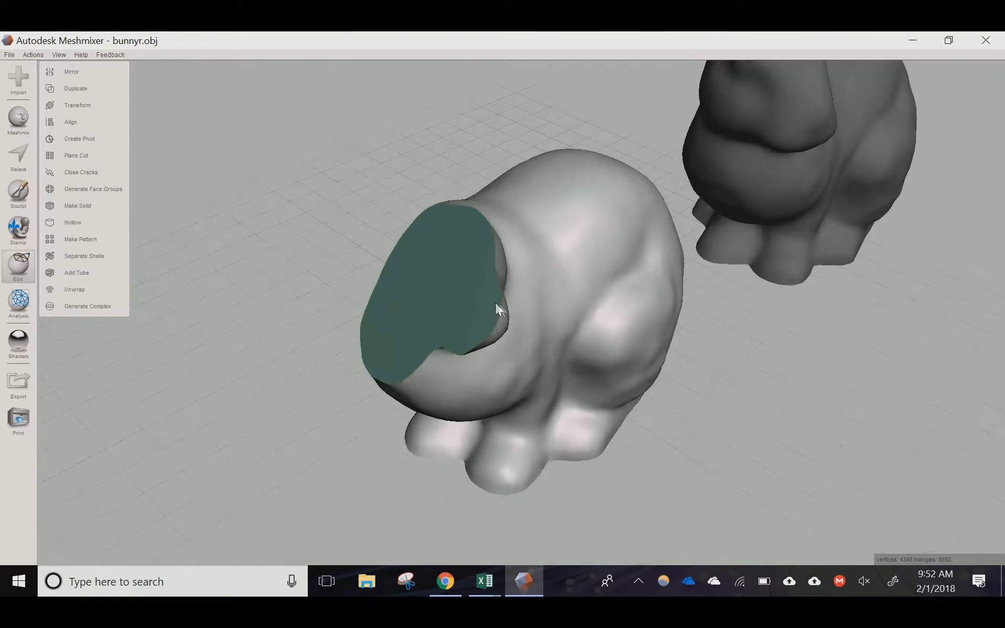
# Step: Convert the cut bunny with Make Solid and close the Object Browser
pyautogui.click(74, 206)
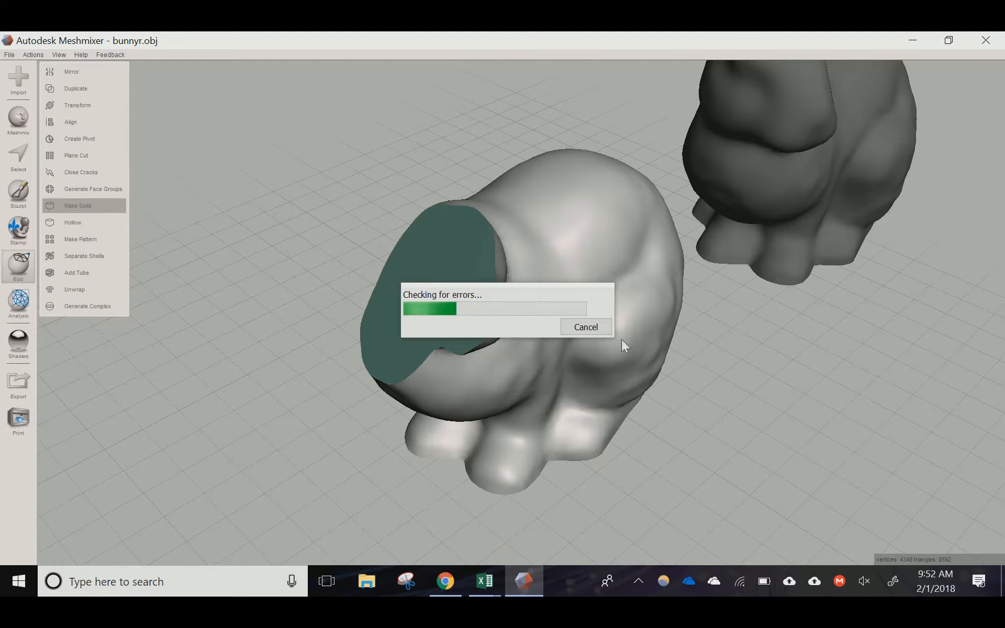
pyautogui.moveTo(511, 304); pyautogui.dragTo(431, 124, button='right')
pyautogui.moveTo(735, 413); pyautogui.dragTo(701, 387, button='right')
pyautogui.click(72, 352)
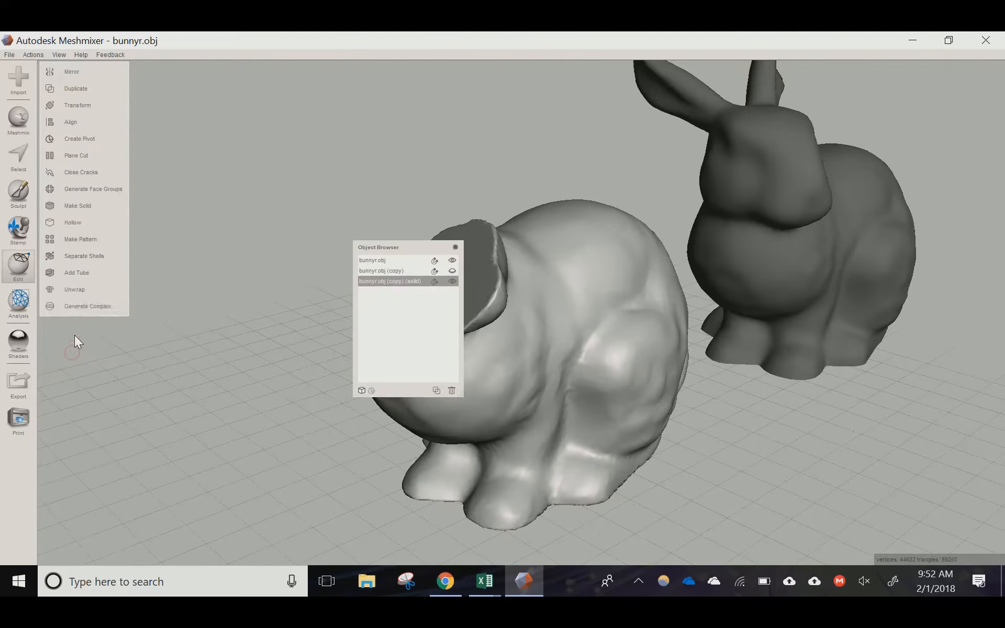
pyautogui.click(454, 246)
# Step: Show the printer bed again around the solid bunny
pyautogui.click(62, 54)
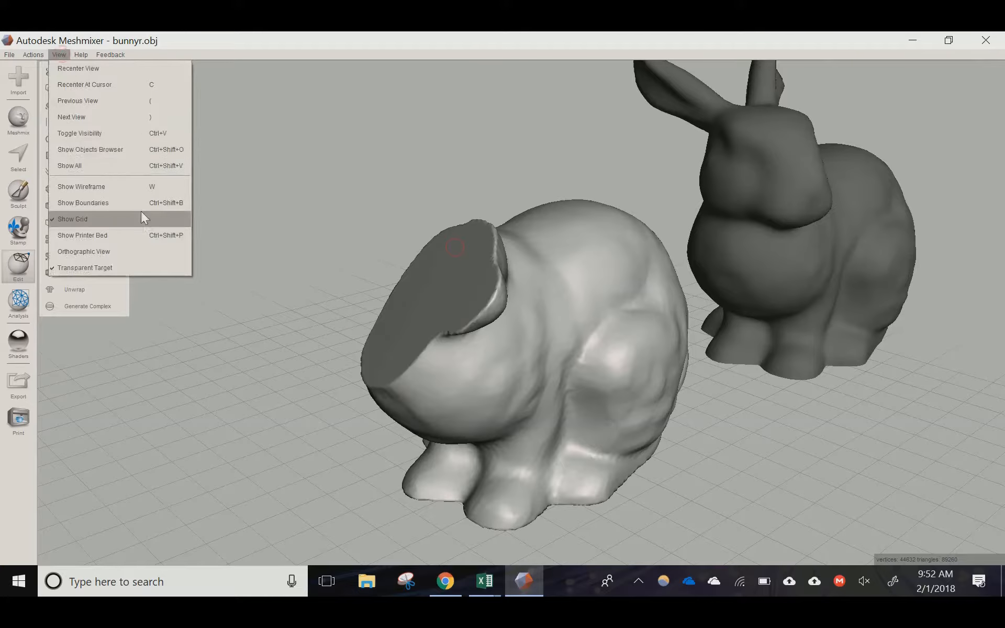
pyautogui.click(150, 236)
pyautogui.scroll(3, 556, 391)
pyautogui.scroll(-3, 556, 391)
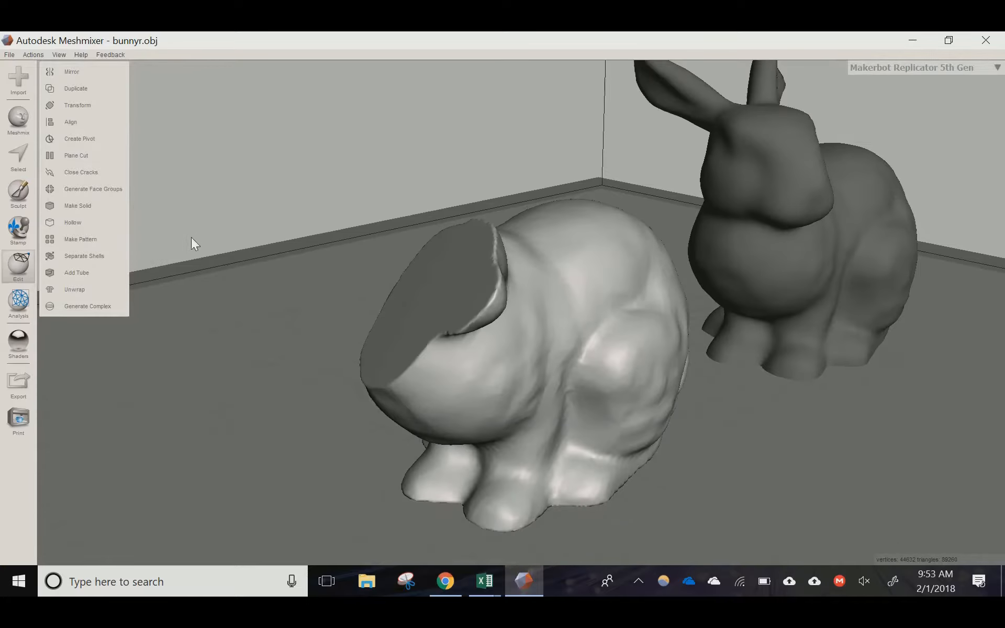
# Step: Try a steep Plane Cut through the solid bunny to view its cross-section, and cancel the cut
pyautogui.click(78, 157)
pyautogui.moveTo(429, 156); pyautogui.dragTo(551, 457)
pyautogui.moveTo(522, 372); pyautogui.dragTo(467, 284, button='right')
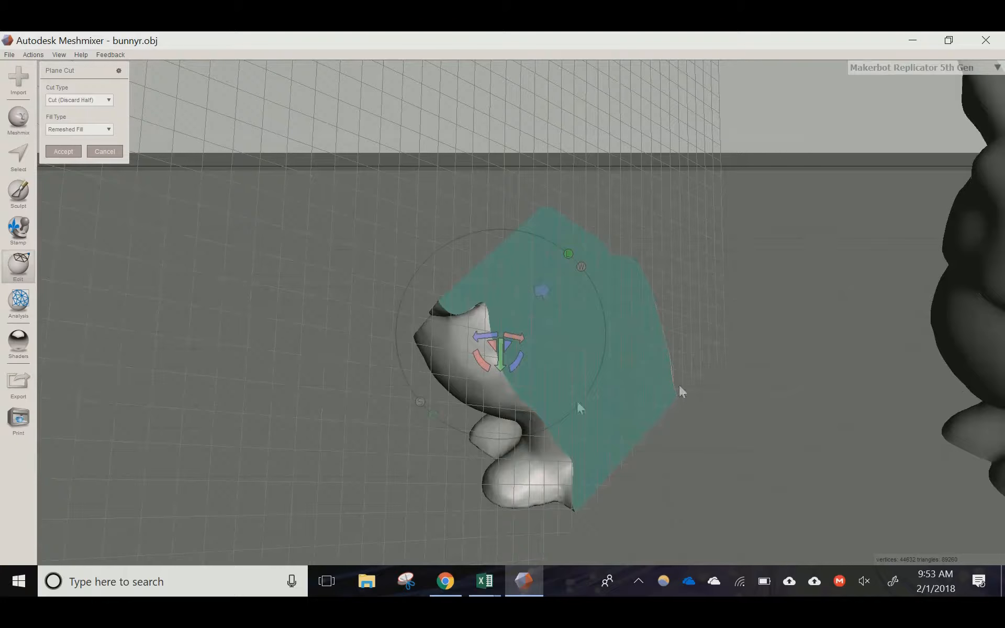
pyautogui.click(104, 150)
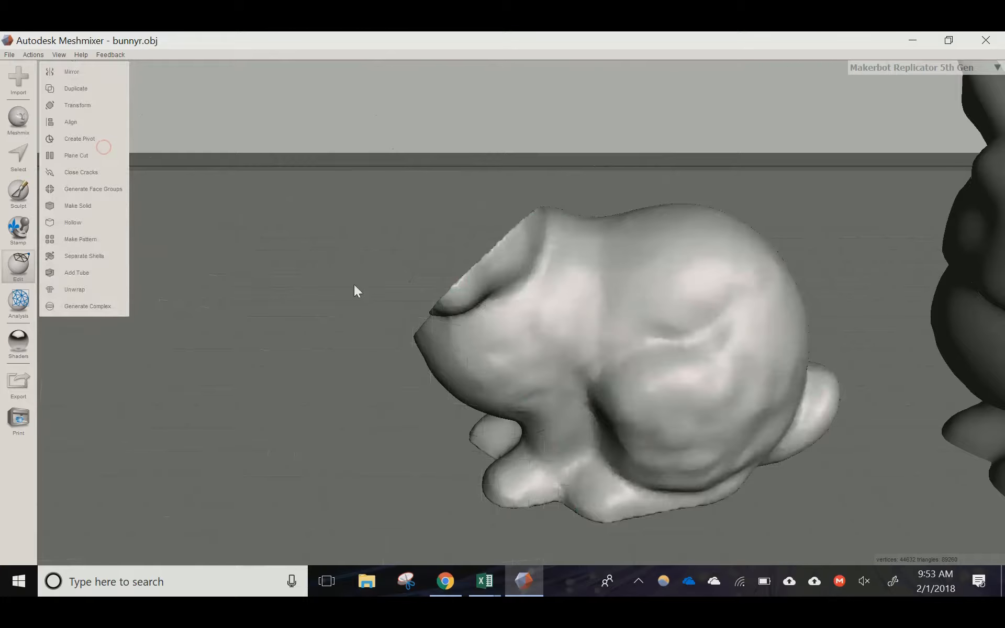
pyautogui.moveTo(353, 284); pyautogui.dragTo(433, 298, button='right')
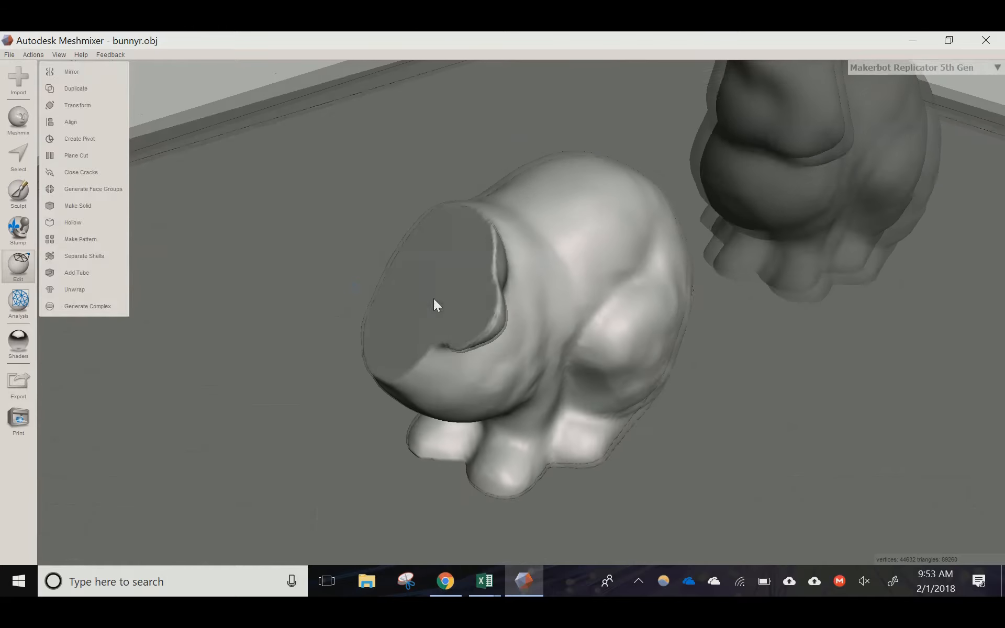
# Step: Hollow the solid bunny with a 2 mm offset distance and accept it
pyautogui.click(77, 223)
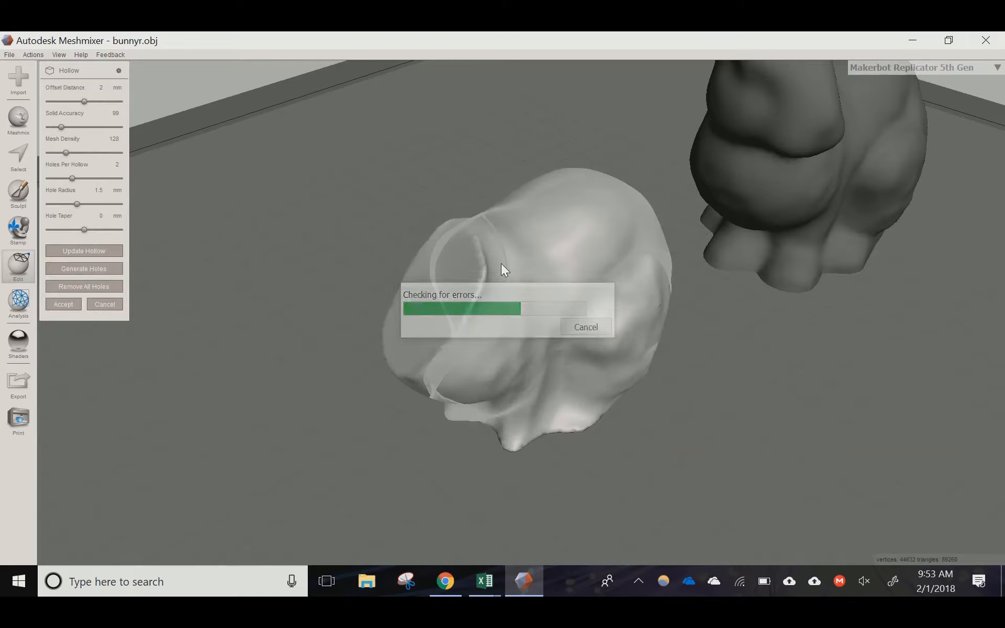
pyautogui.moveTo(493, 331); pyautogui.dragTo(479, 298, button='right')
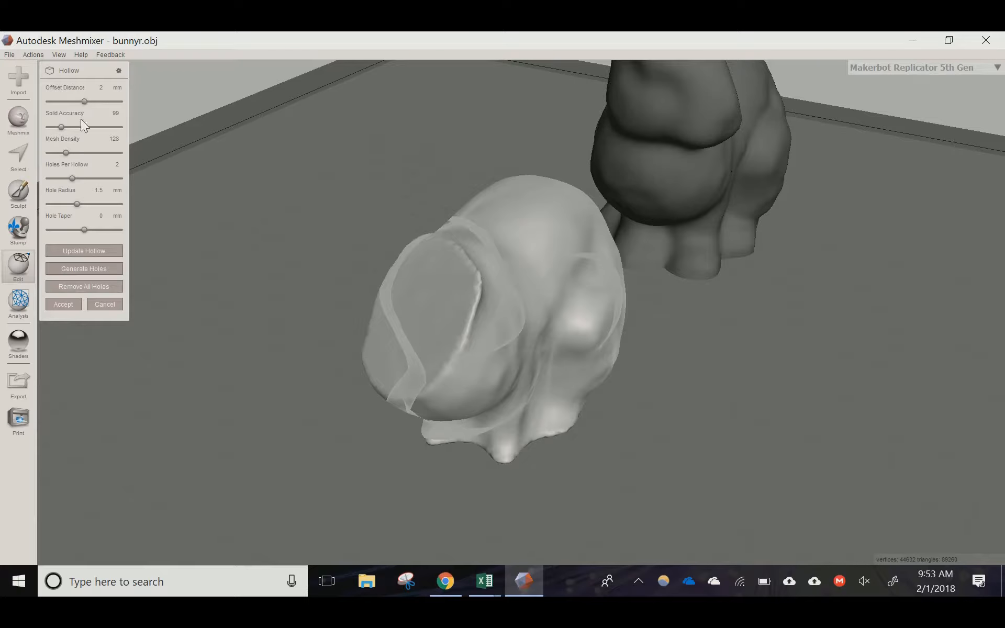
pyautogui.click(65, 301)
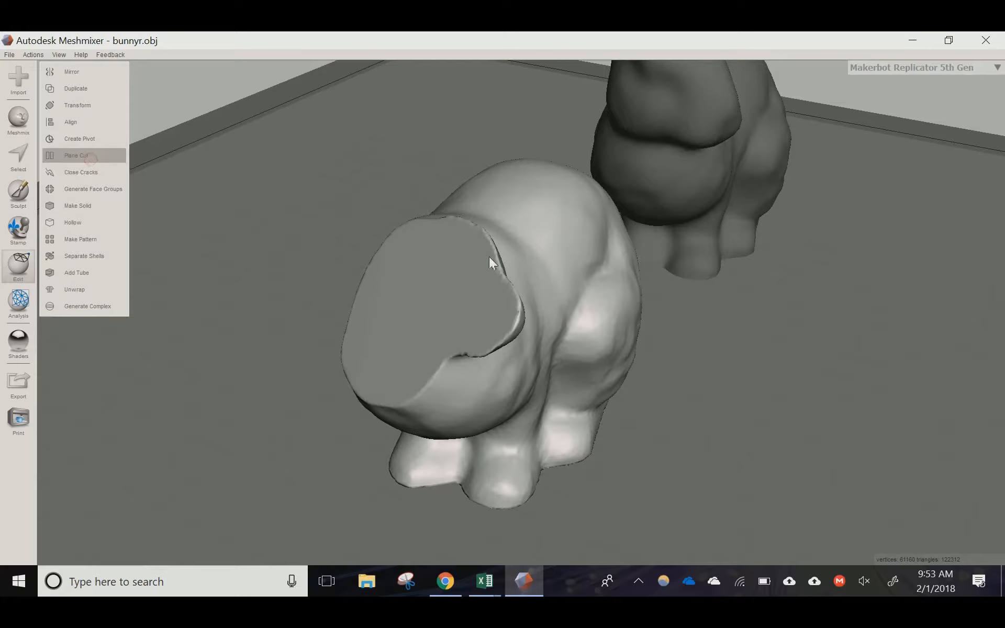
# Step: Section the hollowed bunny with a steep temporary Plane Cut, examine the inner cavity and wall thickness up close, and cancel the cut
pyautogui.click(90, 158)
pyautogui.moveTo(427, 182); pyautogui.dragTo(478, 428)
pyautogui.moveTo(460, 355)
pyautogui.mouseDown(button='right')
pyautogui.moveTo(397, 324)
pyautogui.moveTo(318, 315)
pyautogui.moveTo(290, 333)
pyautogui.moveTo(300, 363)
pyautogui.moveTo(338, 350)
pyautogui.moveTo(347, 335)
pyautogui.moveTo(327, 324)
pyautogui.moveTo(375, 320)
pyautogui.mouseUp(button='right')
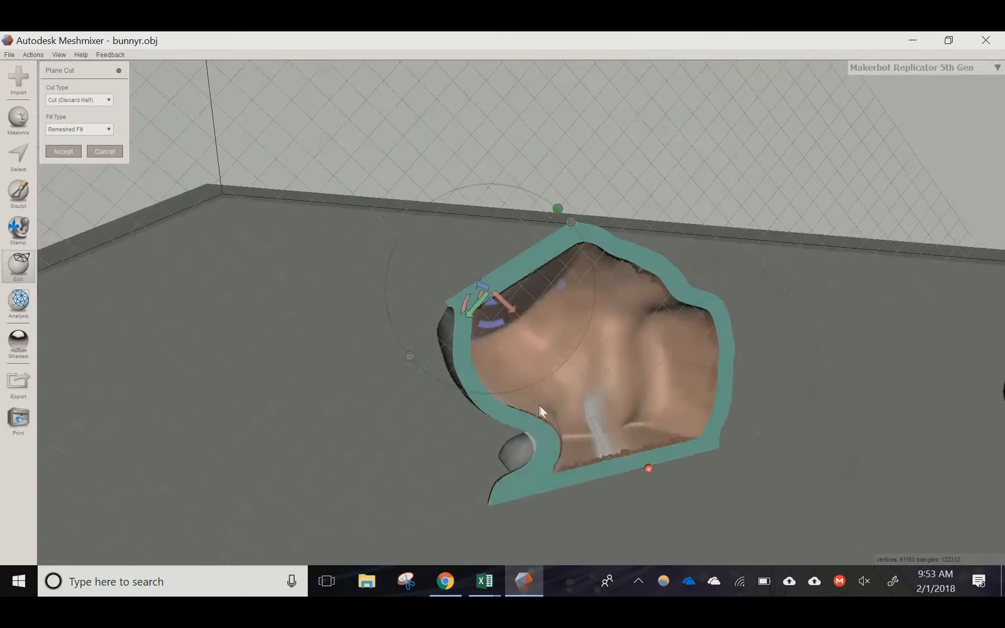
pyautogui.scroll(4, 544, 407)
pyautogui.moveTo(548, 409); pyautogui.dragTo(700, 232, button='right')
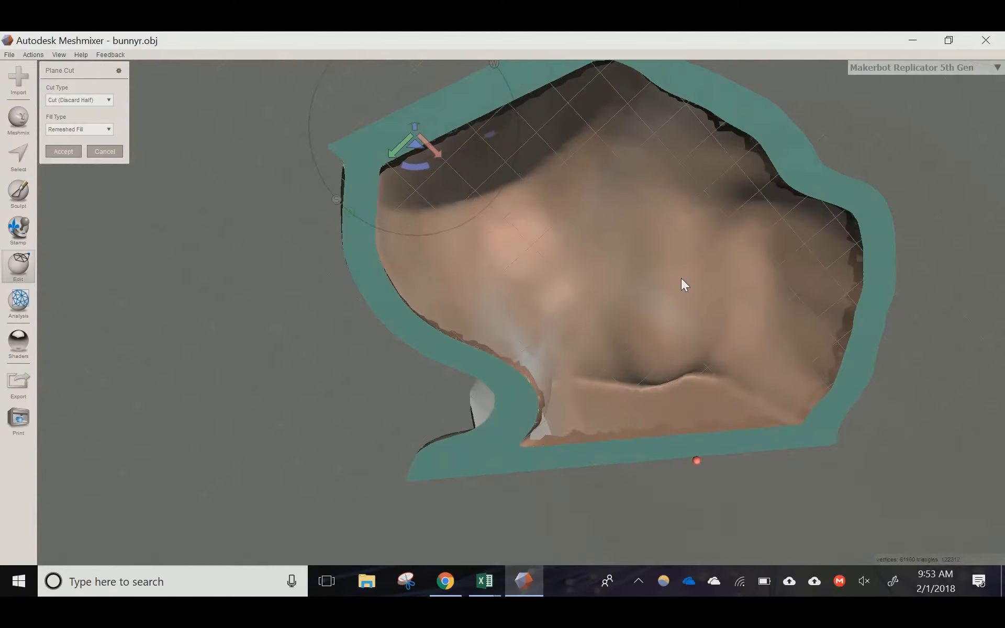
pyautogui.moveTo(552, 168); pyautogui.dragTo(764, 282, button='right')
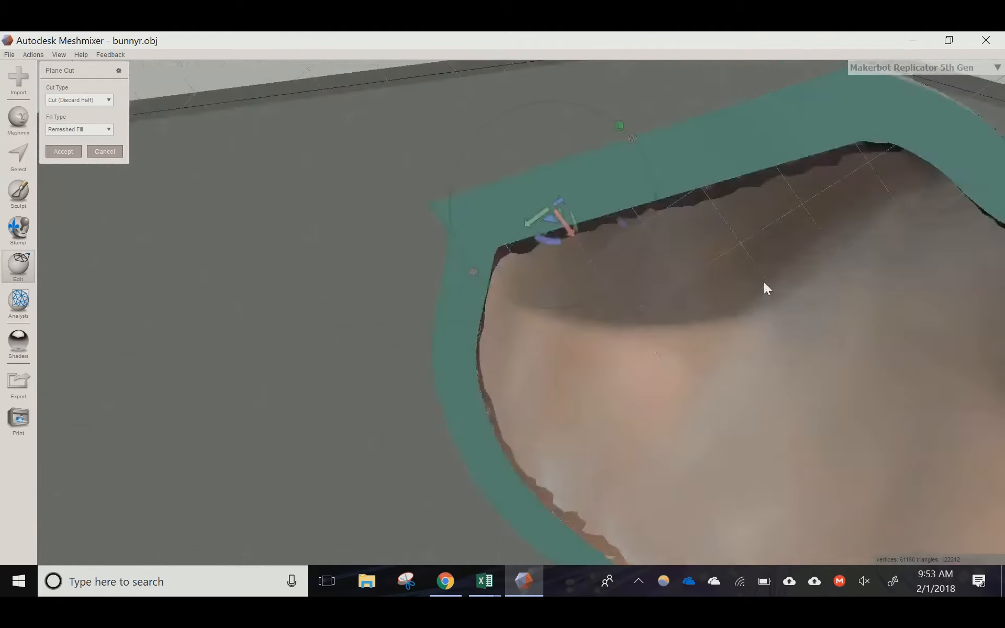
pyautogui.scroll(-5, 769, 272)
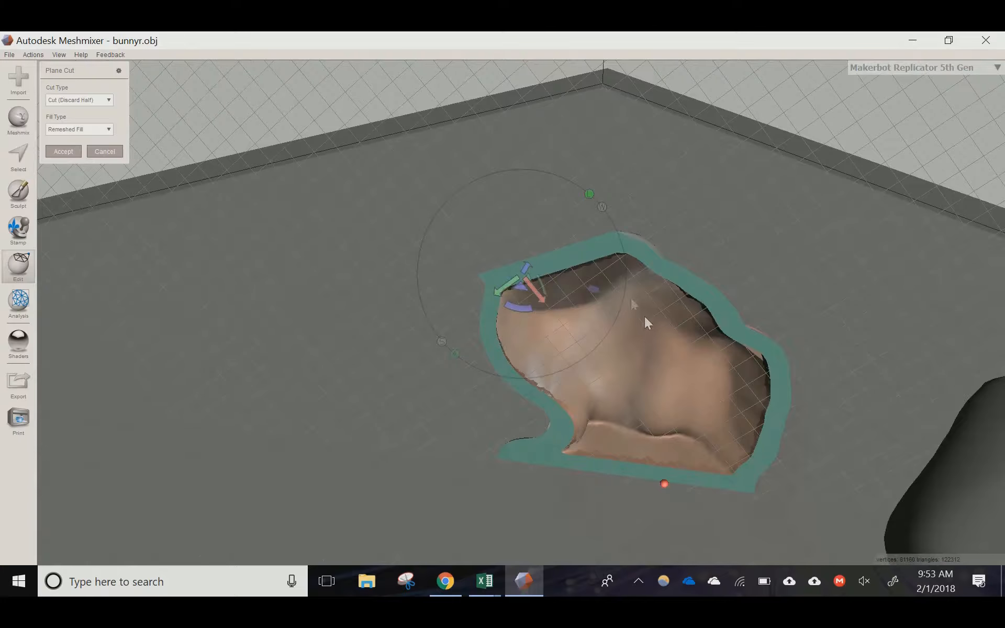
pyautogui.moveTo(639, 294); pyautogui.dragTo(728, 336, button='right')
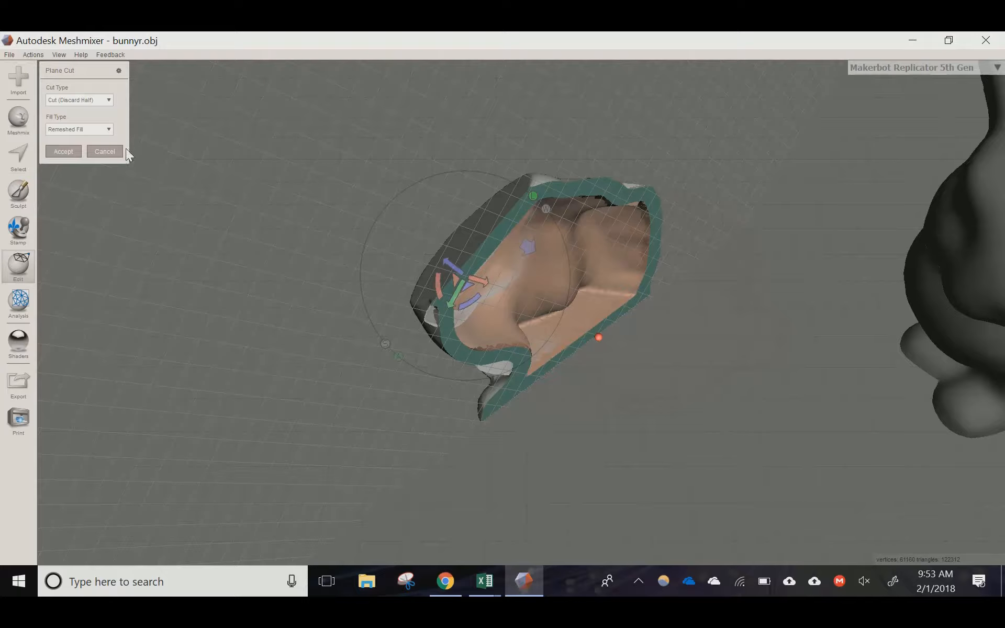
pyautogui.click(102, 151)
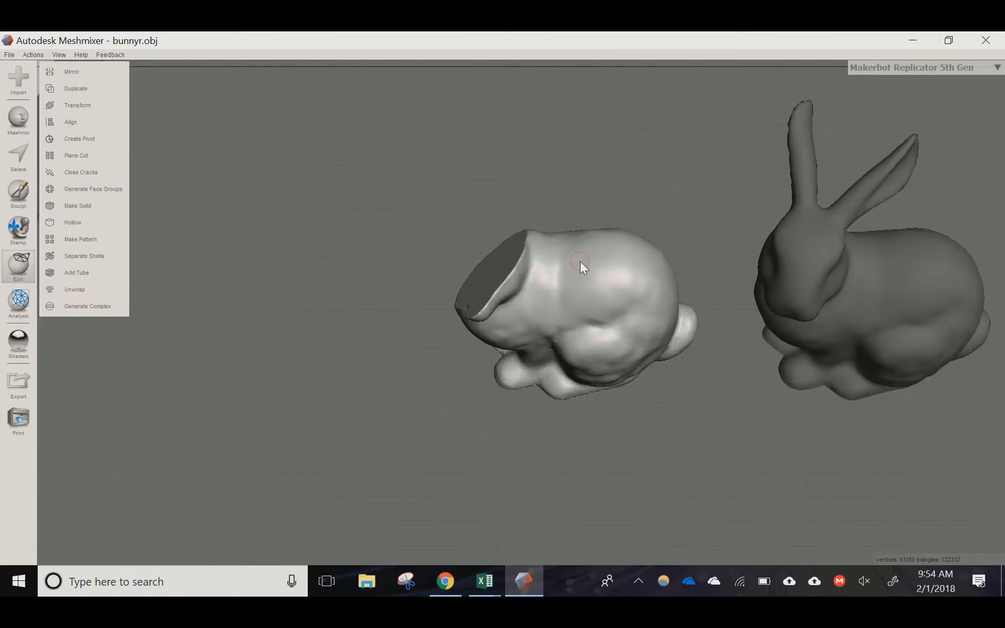
# Step: Delete the hollowed bunny and move the remaining whole bunny by about -63.22 mm in X and -3.435 mm in Z with Transform
pyautogui.press('Delete')
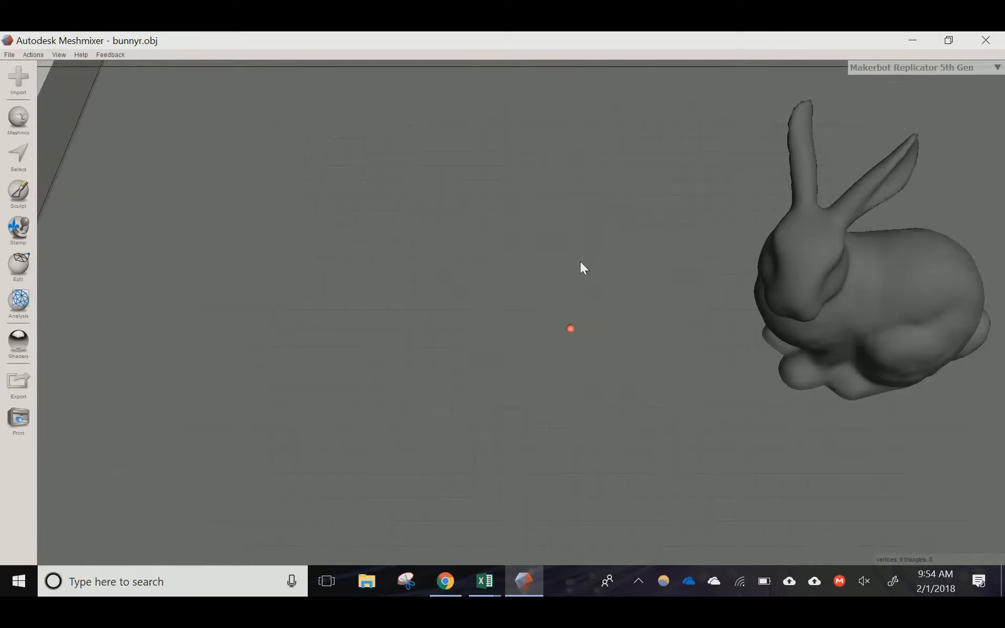
pyautogui.click(855, 285)
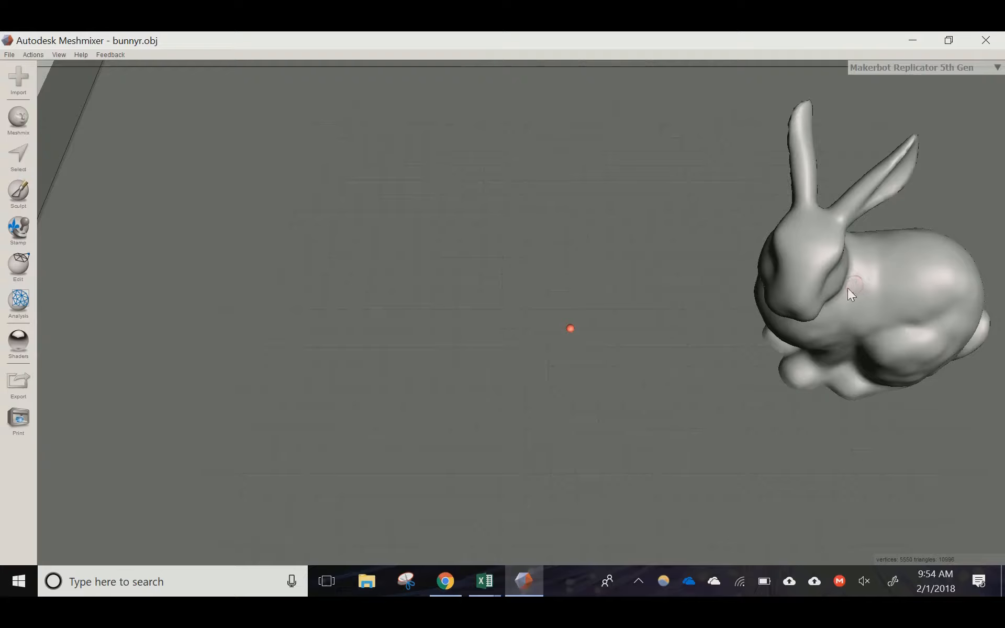
pyautogui.moveTo(834, 289); pyautogui.dragTo(782, 286, button='right')
pyautogui.press('t')
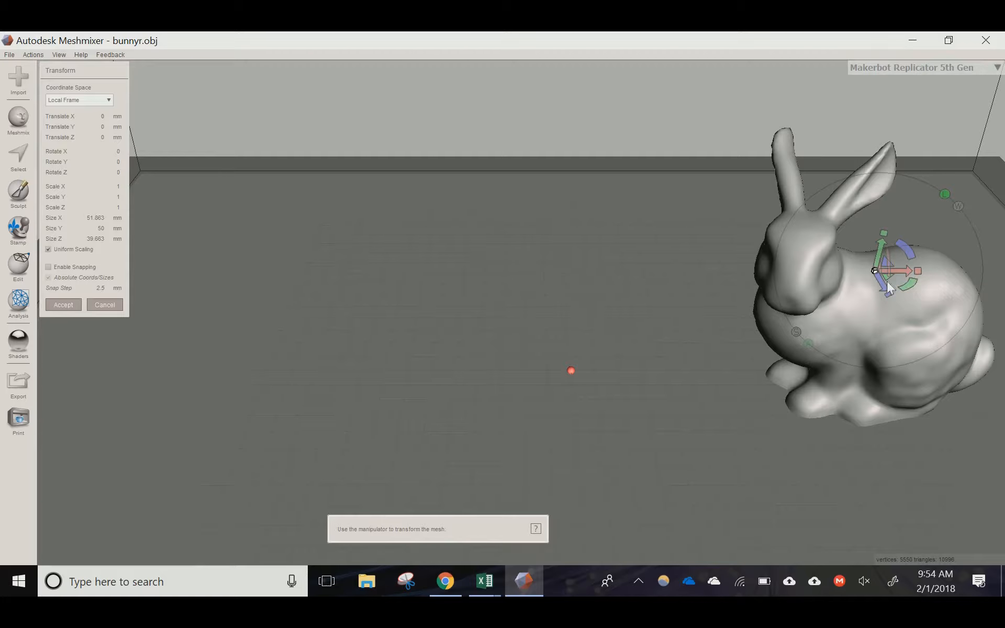
pyautogui.moveTo(890, 281); pyautogui.dragTo(563, 264)
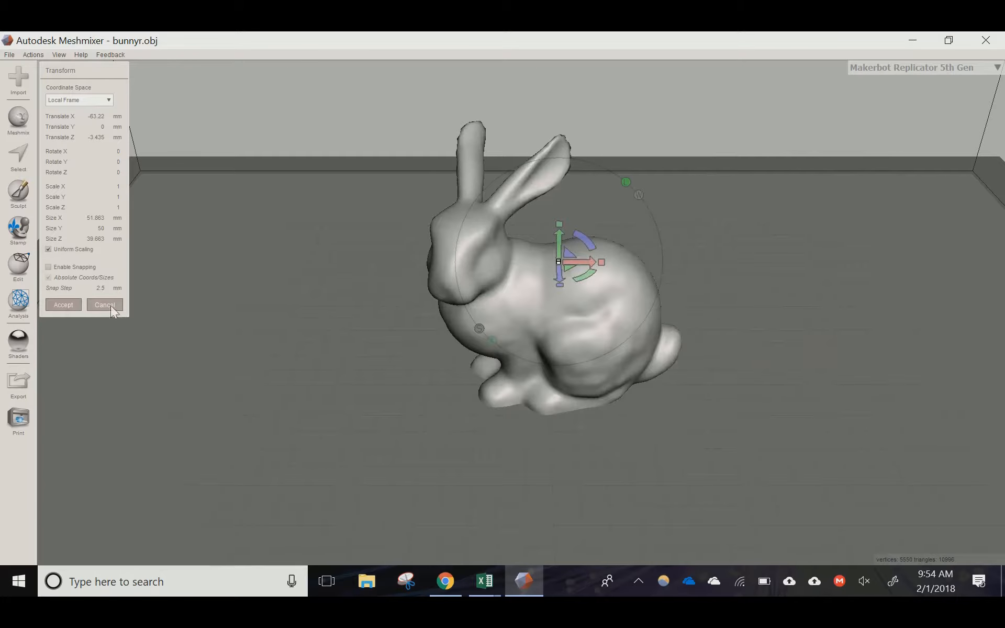
pyautogui.click(65, 305)
pyautogui.click(20, 271)
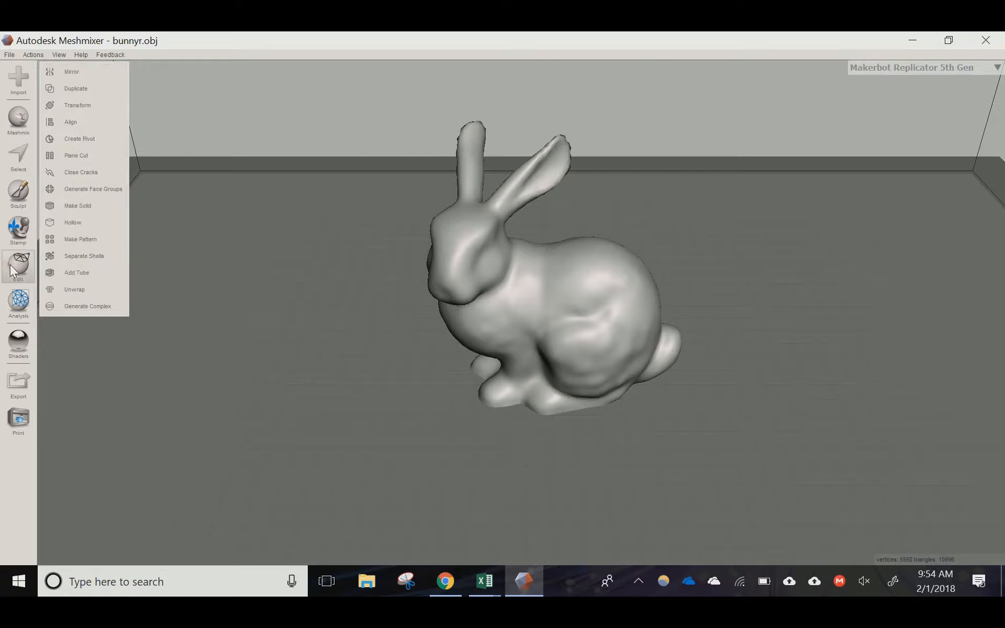
# Step: Activate the Sculpt tool and choose the RobustSmooth brush for smoothing the surface of the bunny's side and hind leg
pyautogui.moveTo(26, 306)
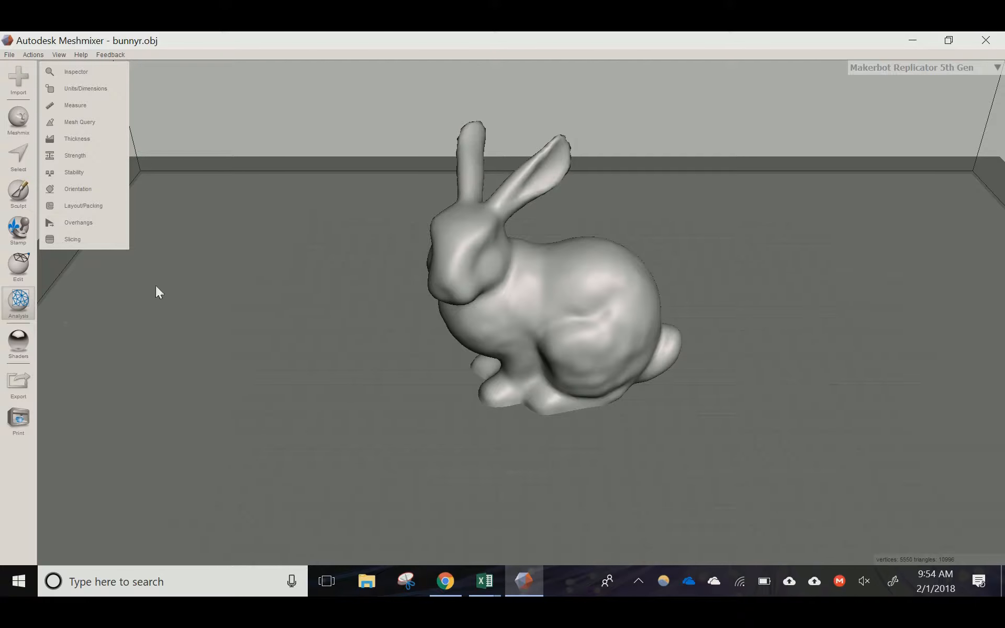
pyautogui.click(18, 306)
pyautogui.click(20, 199)
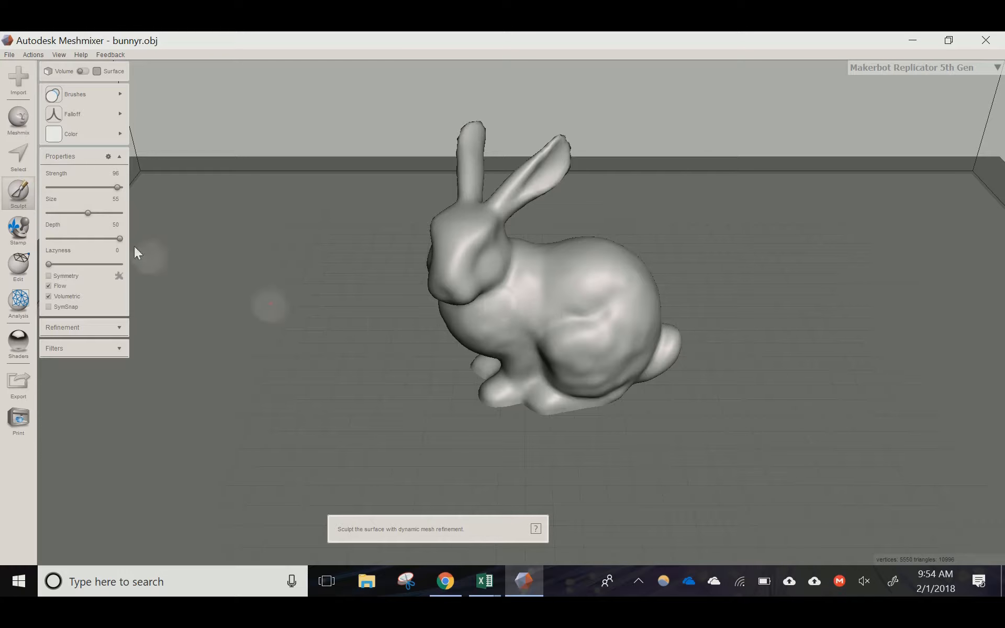
pyautogui.moveTo(98, 100)
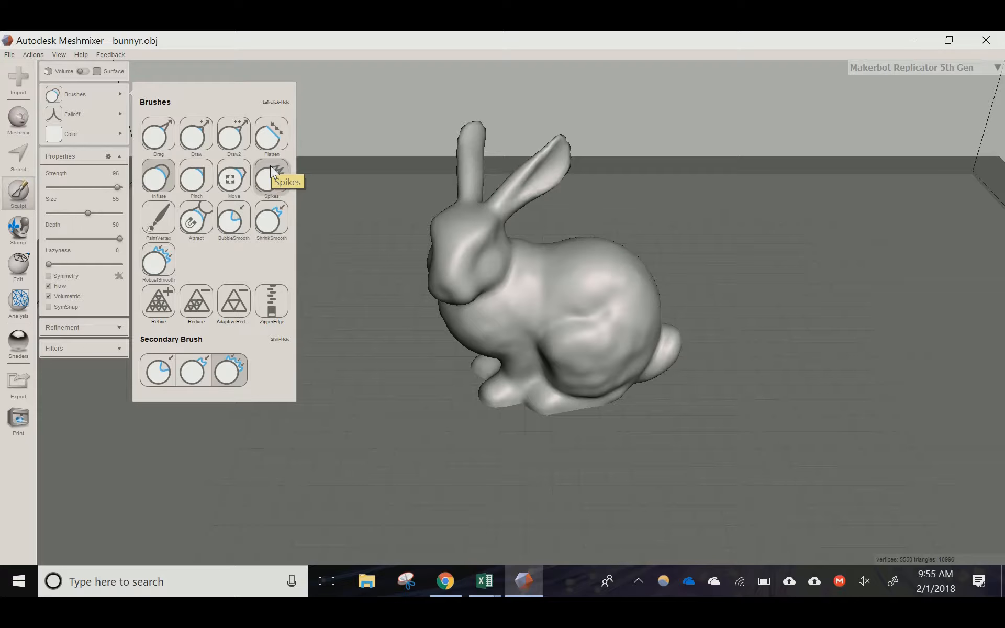
pyautogui.click(166, 256)
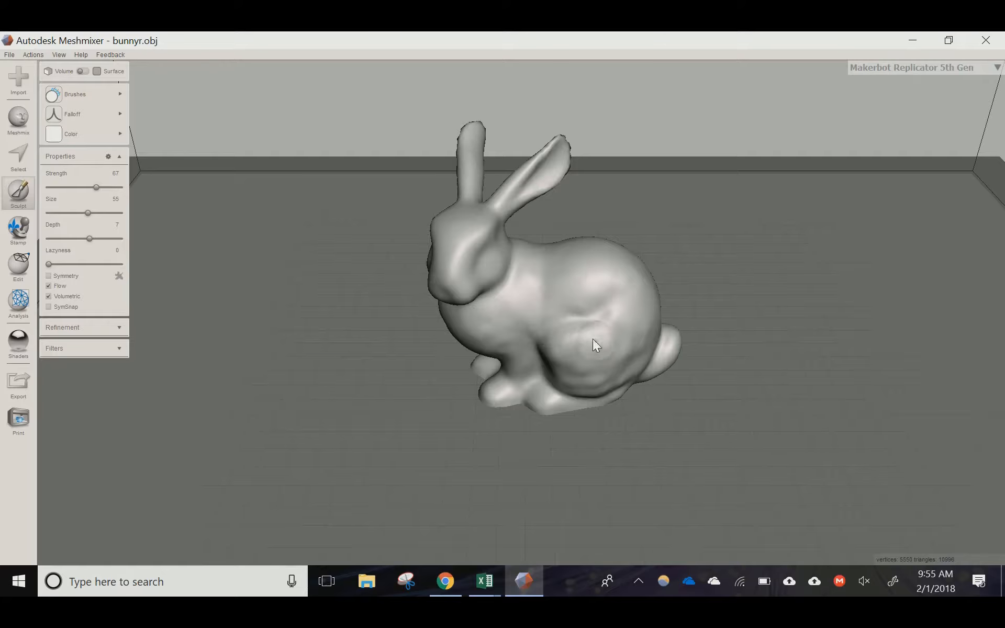
pyautogui.scroll(6, 592, 338)
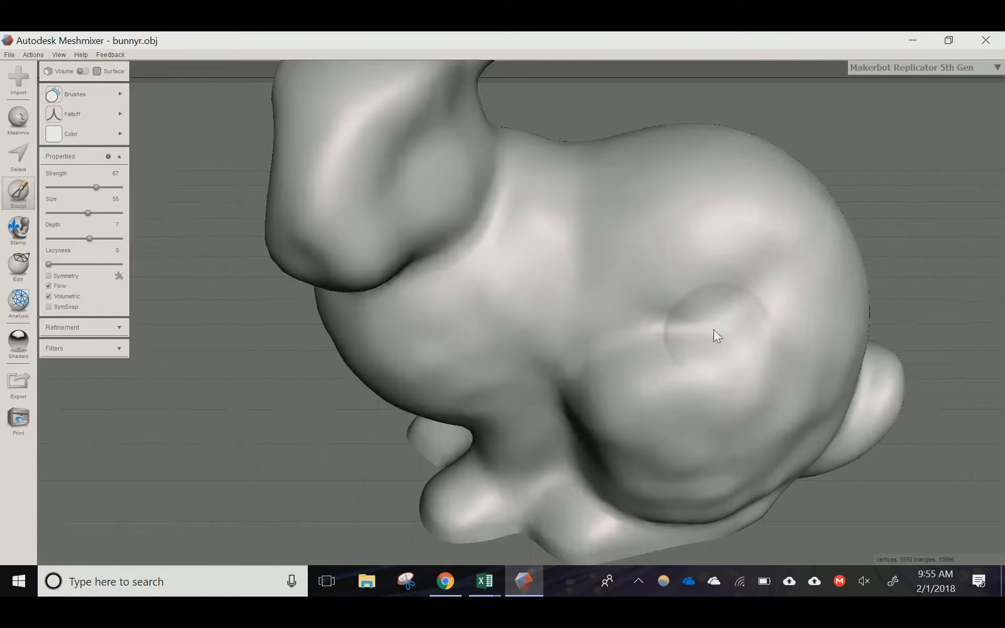
pyautogui.moveTo(672, 351)
pyautogui.mouseDown(button='right')
pyautogui.moveTo(740, 345)
pyautogui.moveTo(691, 320)
pyautogui.mouseUp(button='right')
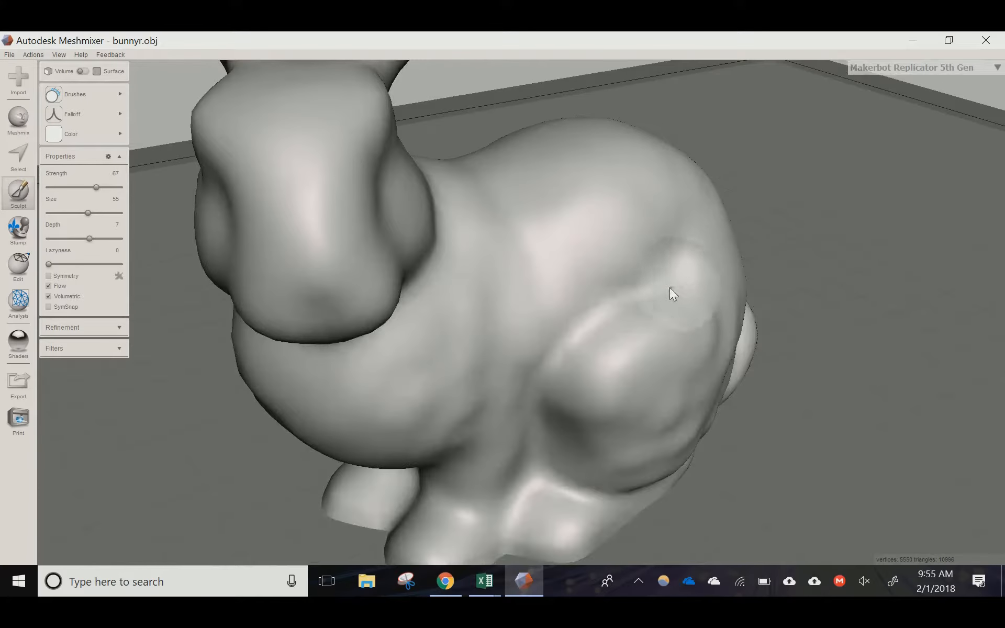